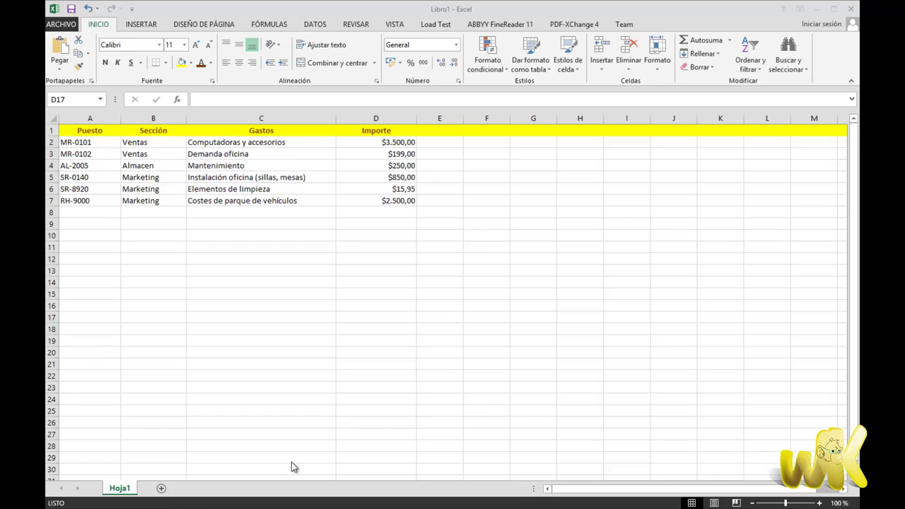
- Add the Bloq Mayús (Caps Lock) indicator to the status bar
left_click(346, 505)
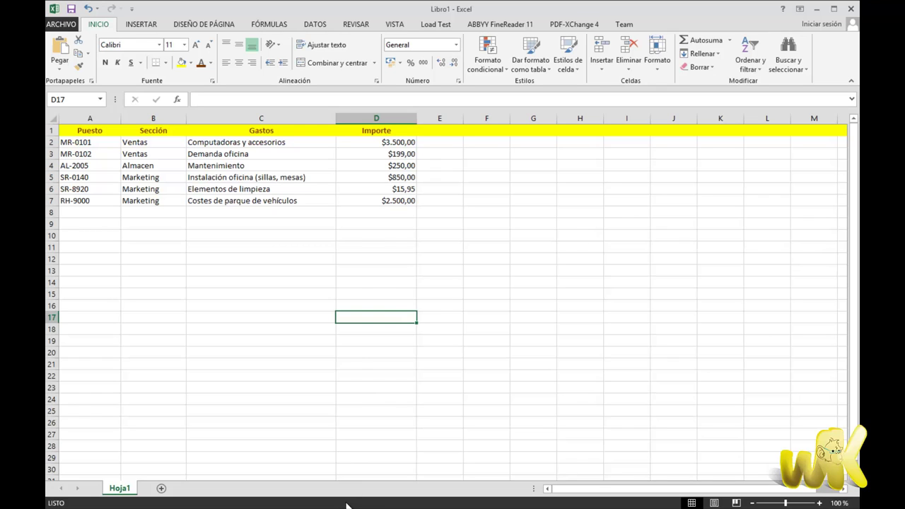
right_click(346, 504)
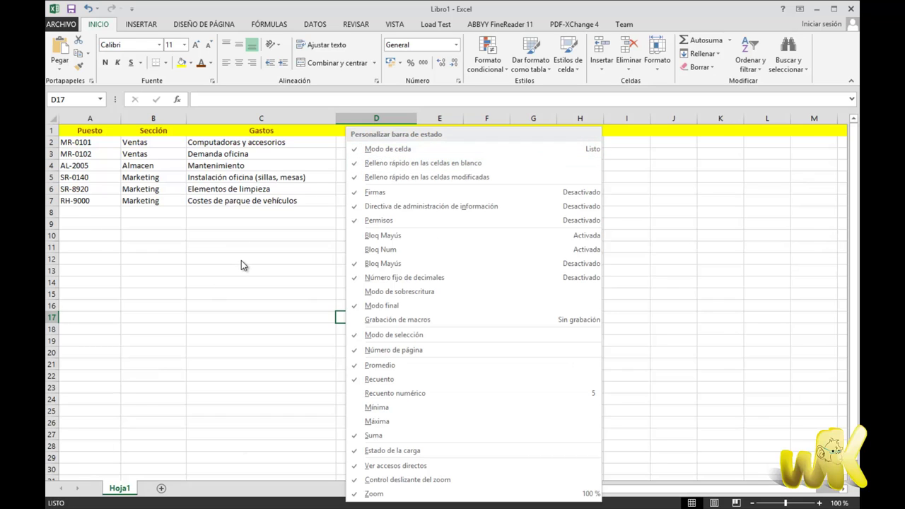
left_click(358, 238)
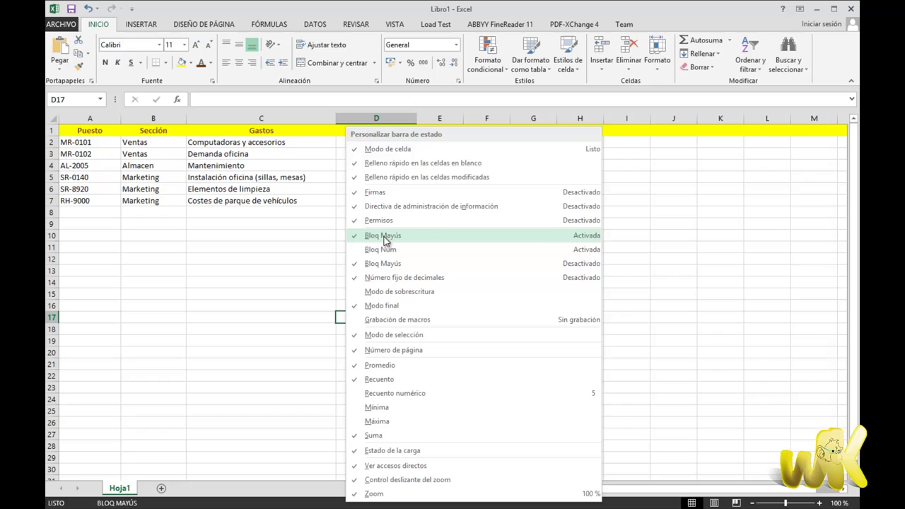
left_click(275, 263)
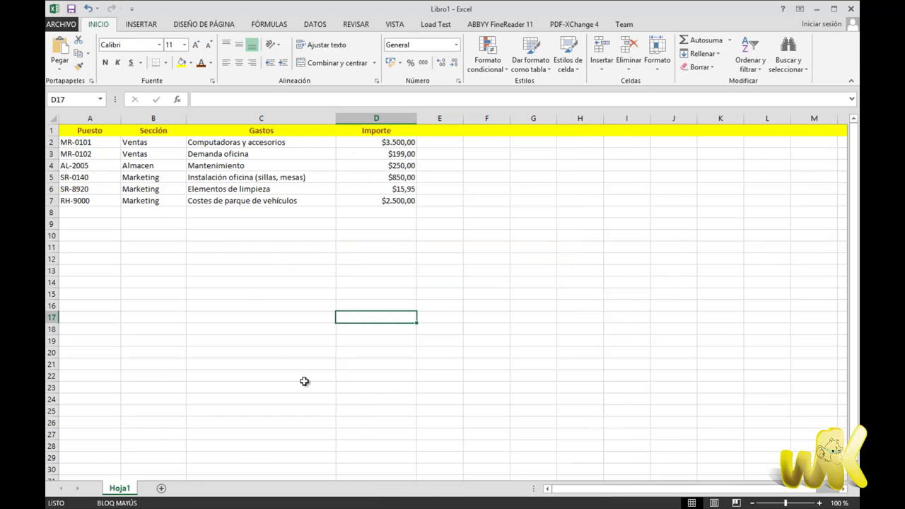
- Test the indicator with a trial entry 'ASASAS' in C16, then turn Caps Lock off
left_click(270, 306)
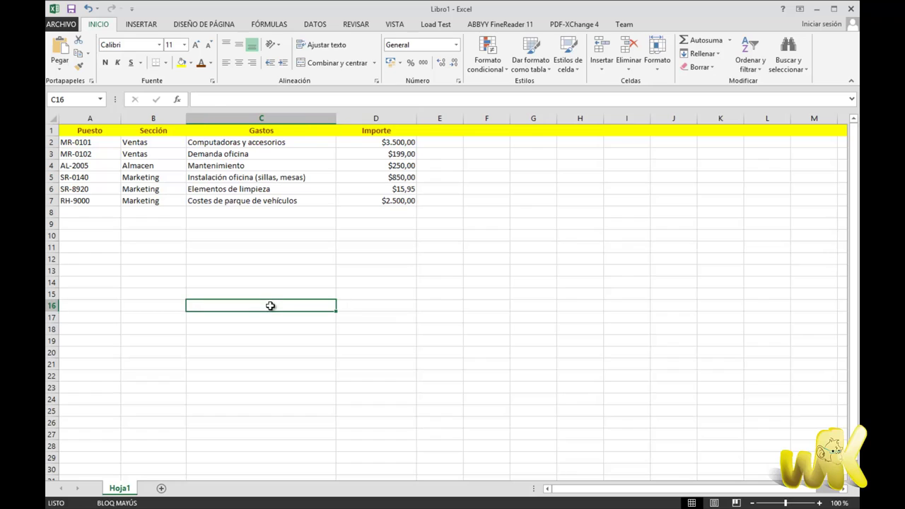
type("ASASAS")
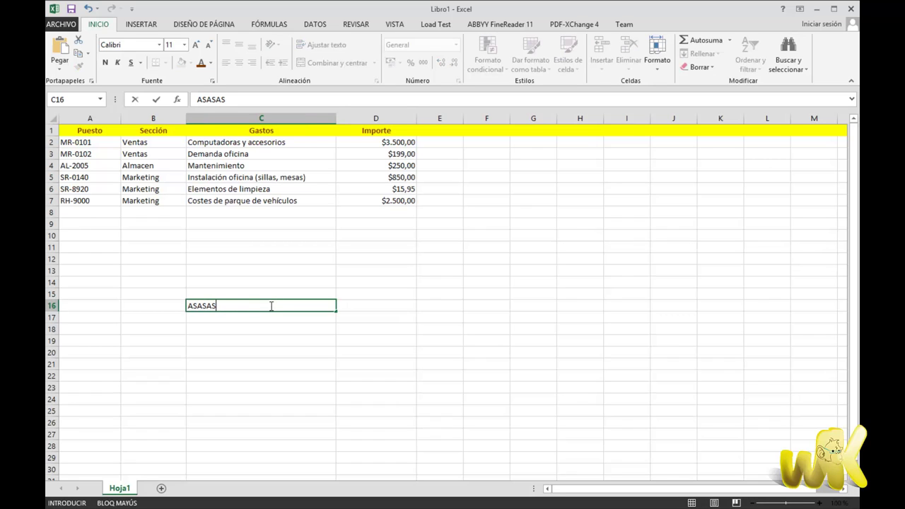
key("BackSpace")
key("BackSpace")
key("BackSpace")
key("Caps_Lock")
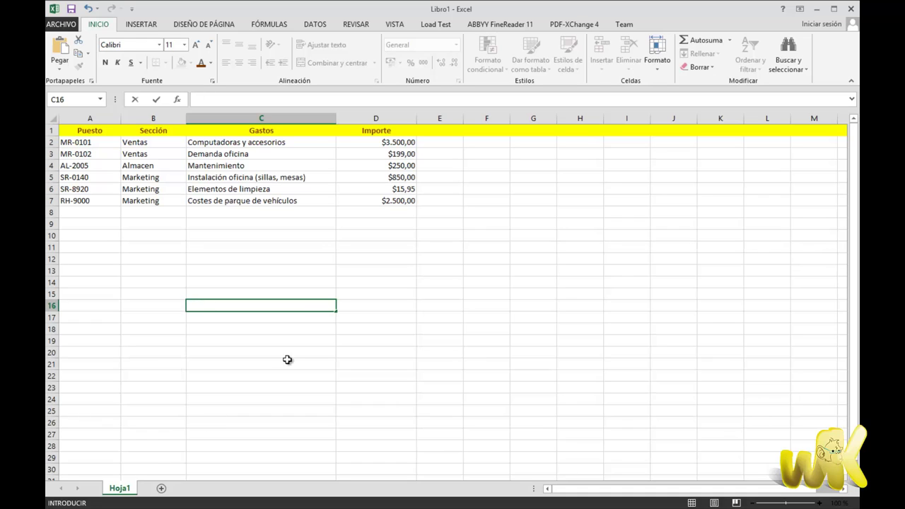
- Hide the Bloq Mayús indicator in the status bar, then restore it
right_click(361, 506)
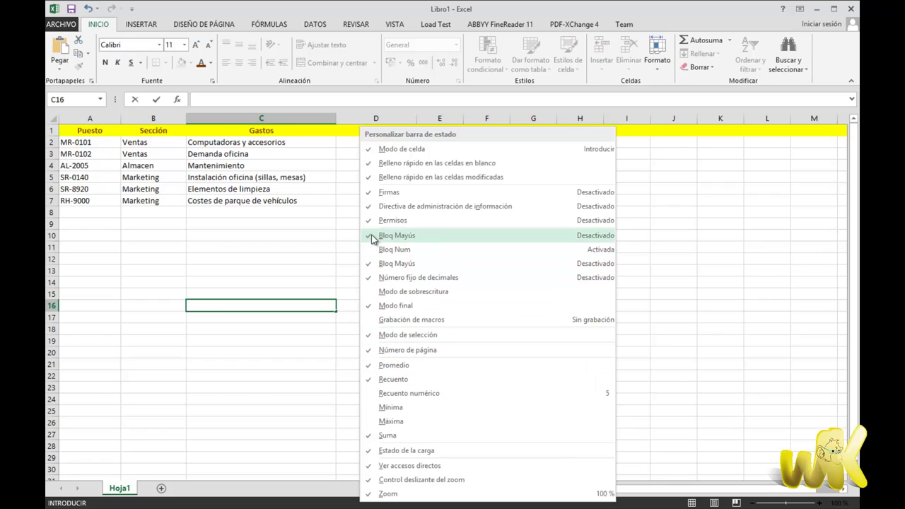
left_click(288, 258)
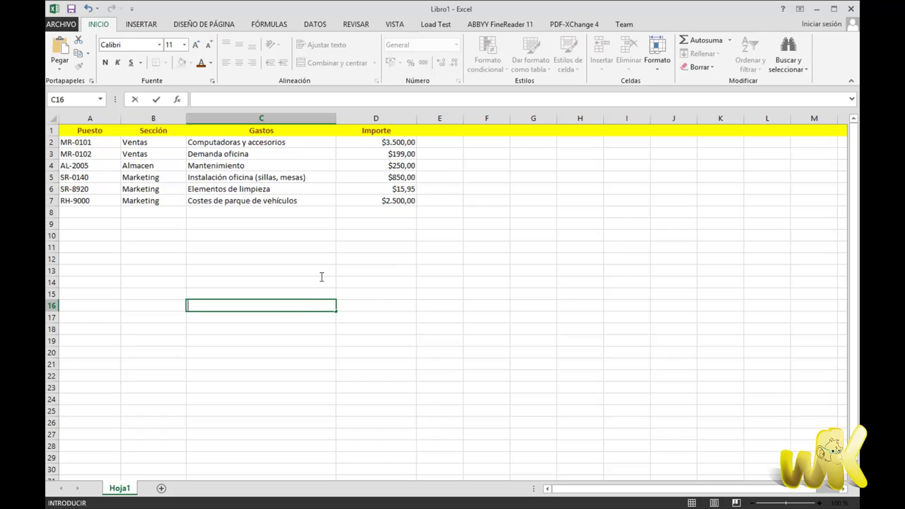
right_click(279, 505)
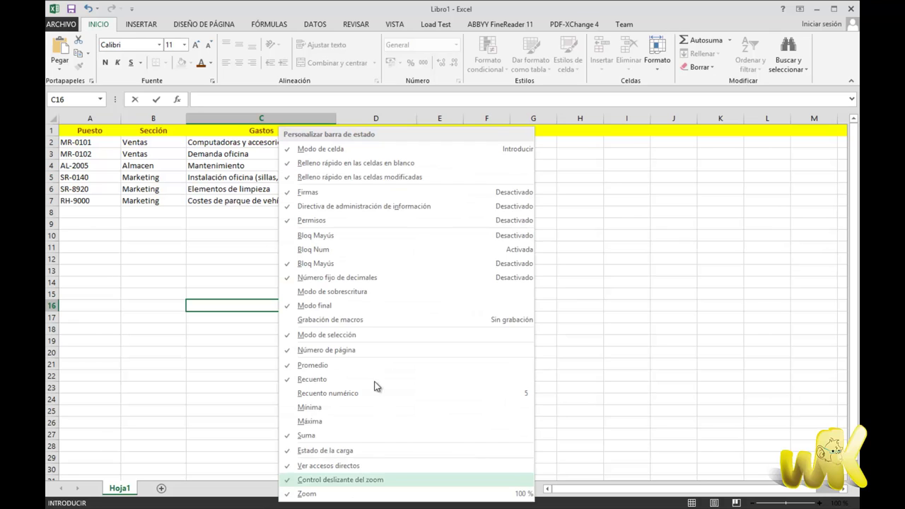
left_click(249, 257)
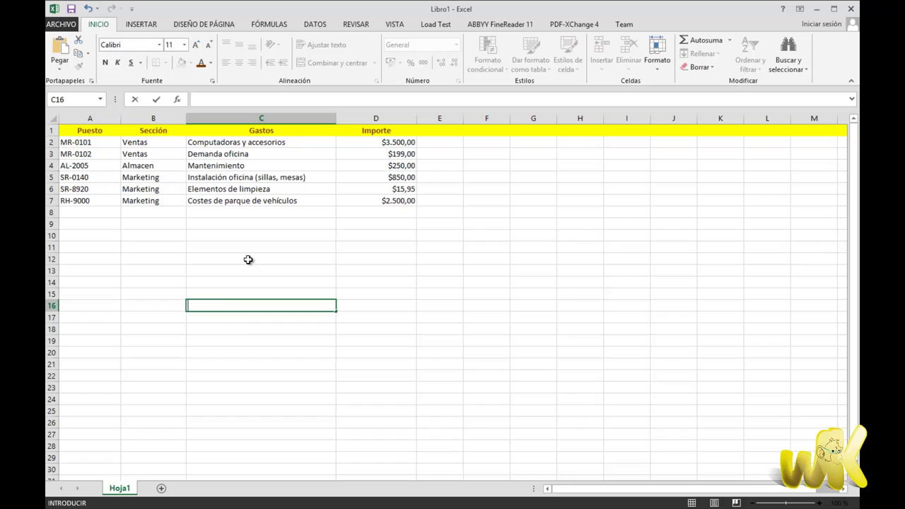
- Test Caps Lock with a trial entry 'asas' in C12, then bring up the status bar options
left_click(252, 260)
type("asas")
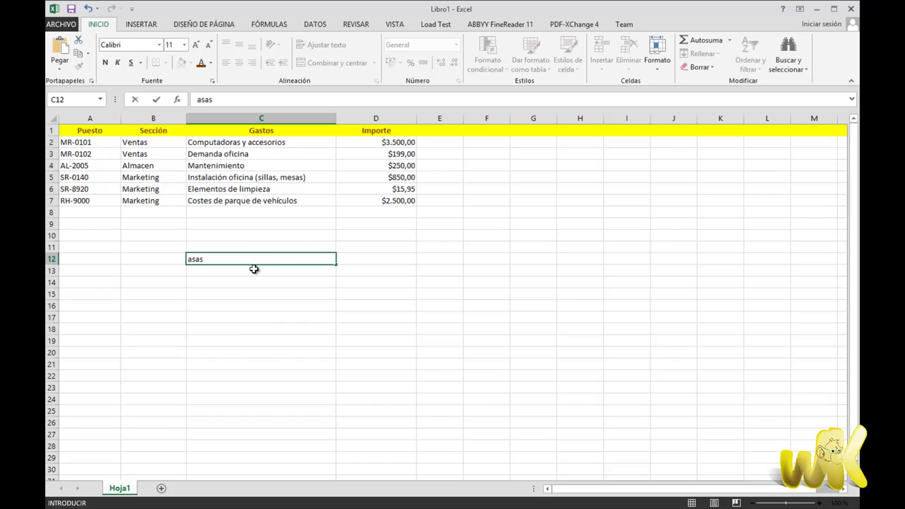
key("Caps_Lock")
left_click(287, 296)
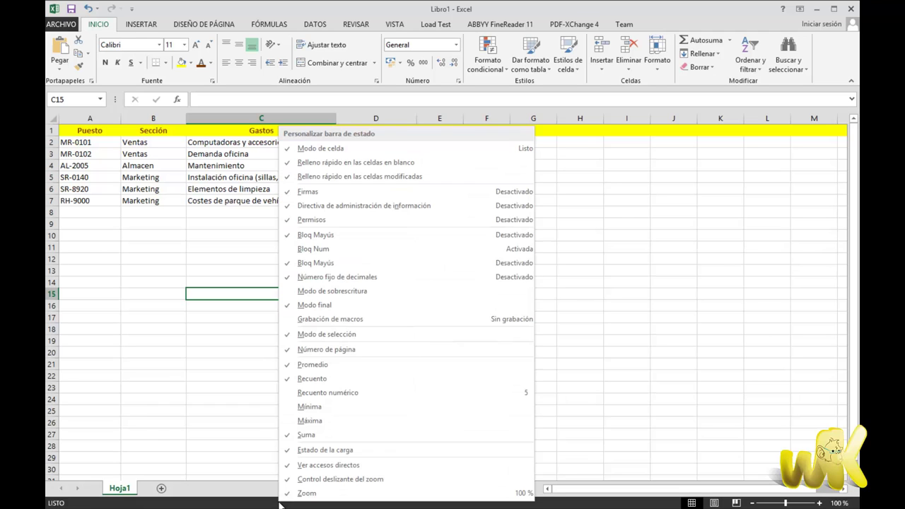
right_click(282, 504)
- Read the average, count and sum of Importe amounts D2:D6, then the sum of D3:D4
left_click(608, 327)
left_click(494, 272)
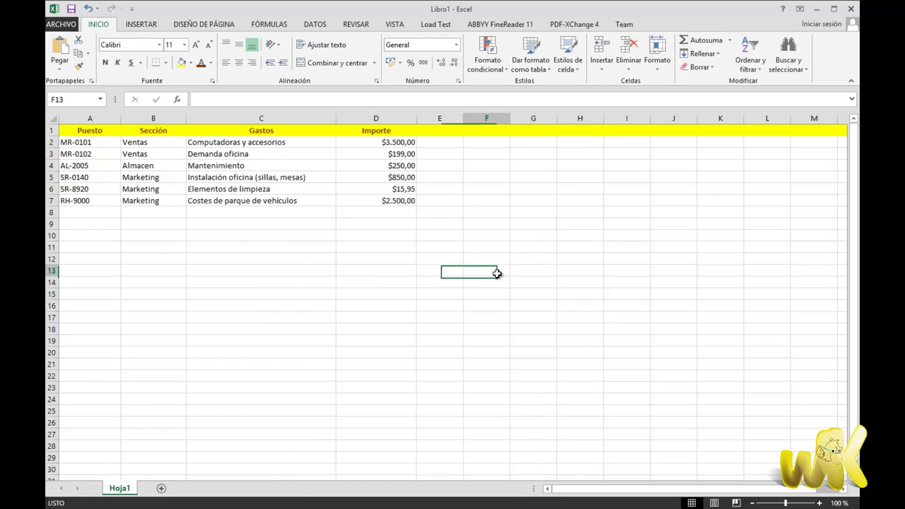
mouse_move(398, 144)
left_mouse_down()
mouse_move(397, 202)
mouse_move(399, 191)
left_mouse_up()
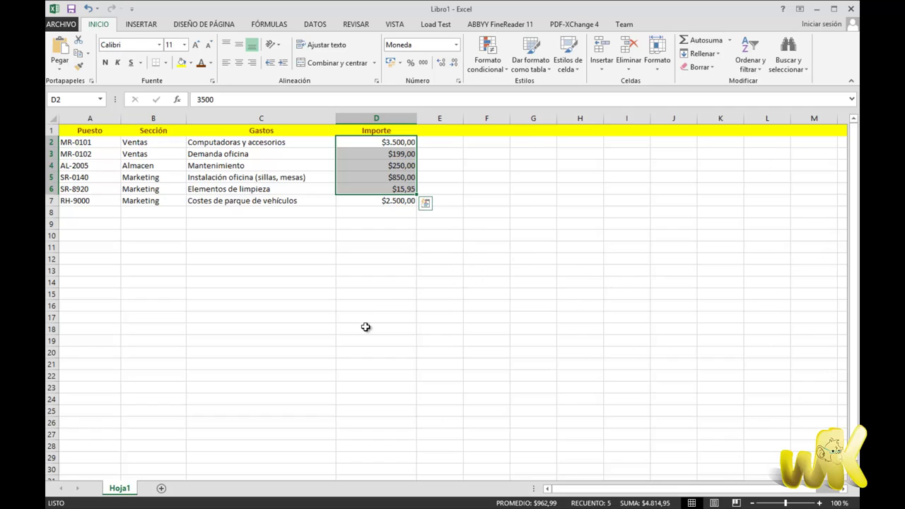
left_click(535, 190)
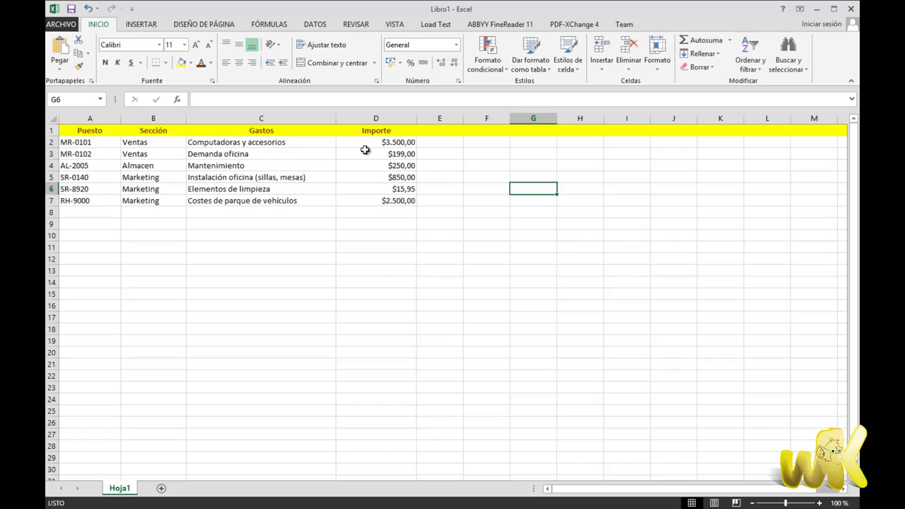
left_click_drag(390, 157, 391, 166)
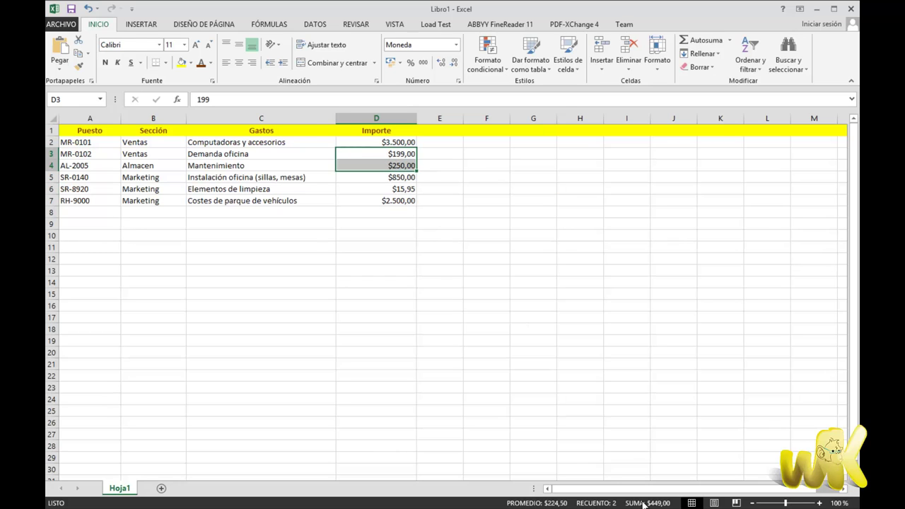
left_click(529, 302)
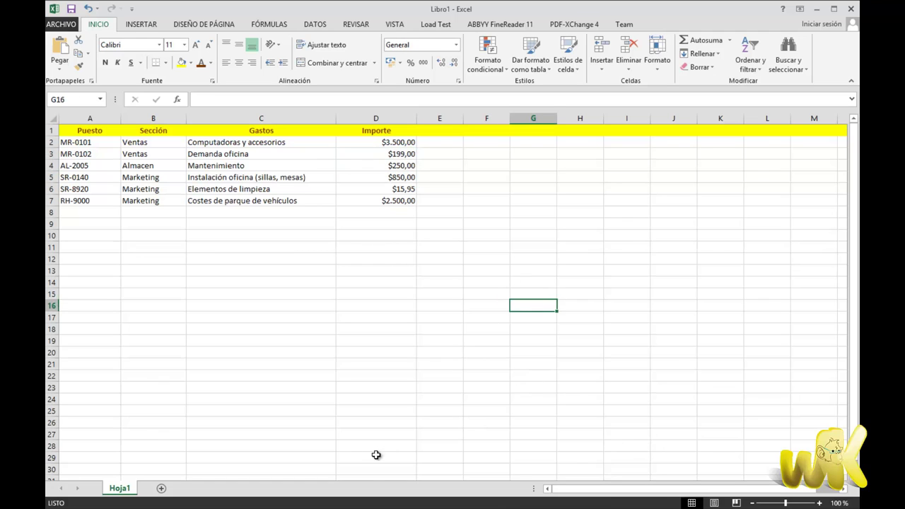
- Open and dismiss the status bar options list, then select cell F10
right_click(350, 507)
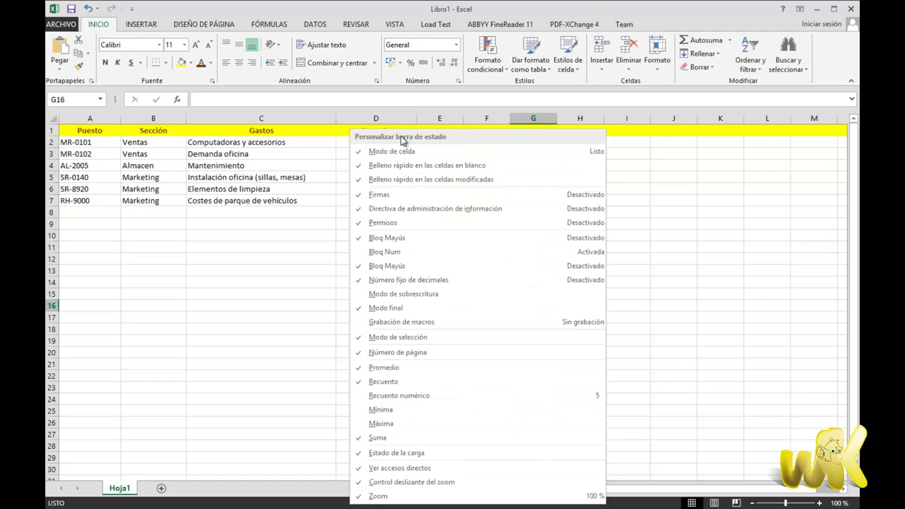
left_click(301, 240)
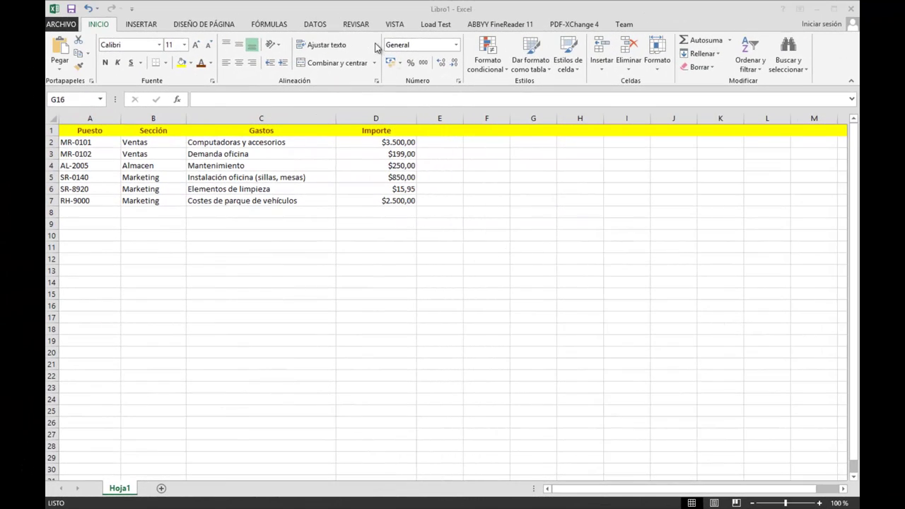
left_click(379, 14)
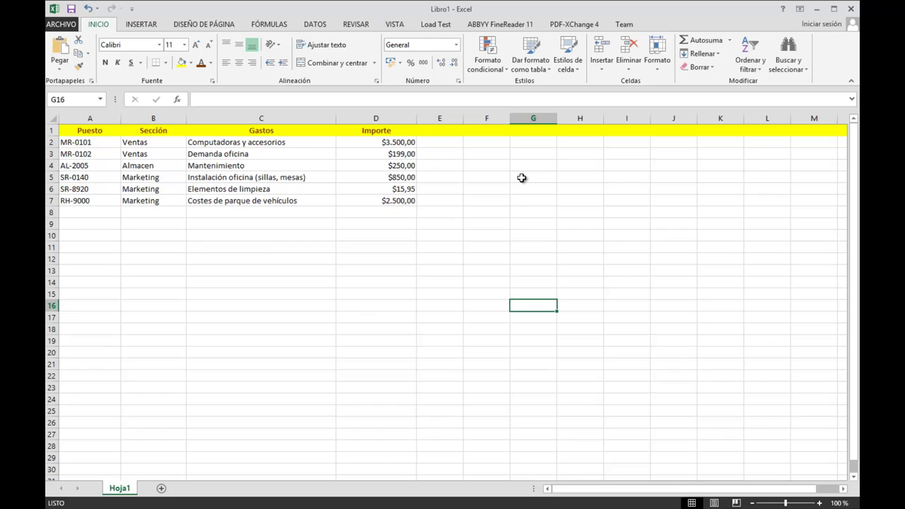
left_click(486, 236)
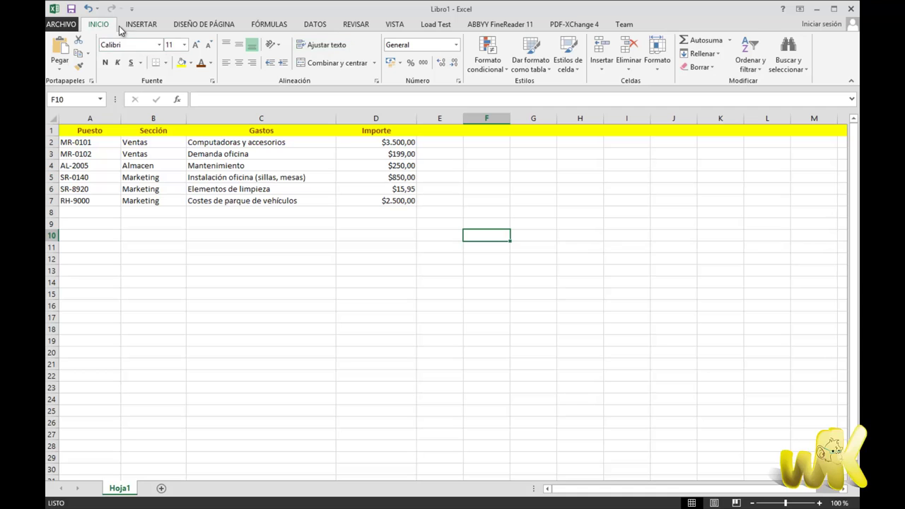
- Collapse the ribbon to its tab names and expand it again
left_click(132, 27)
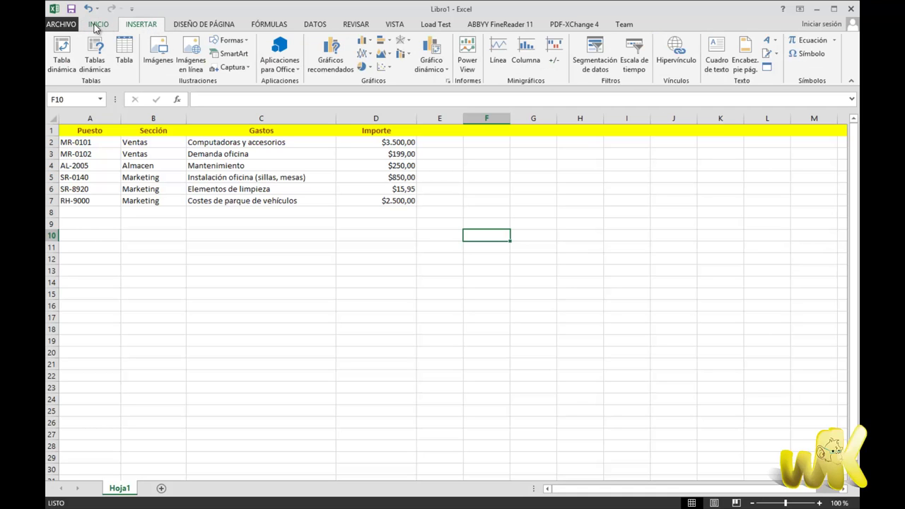
left_click(97, 26)
double_click(97, 26)
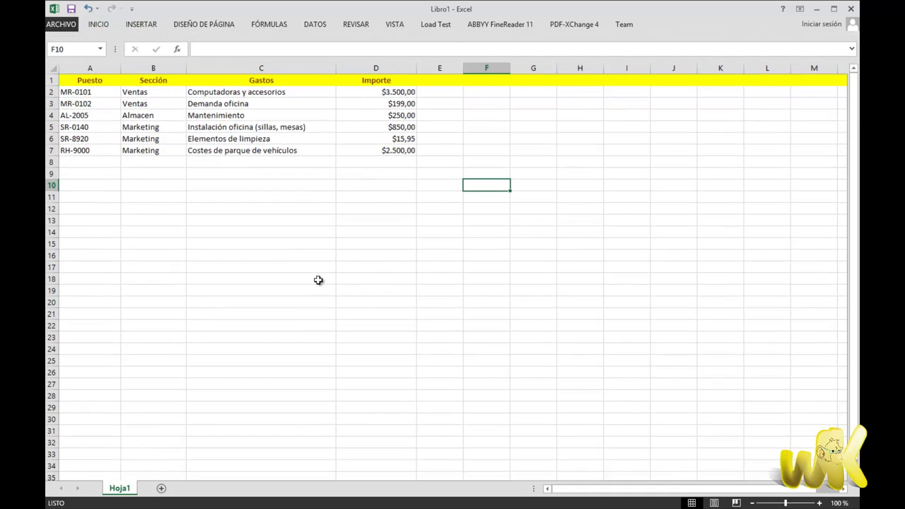
double_click(97, 26)
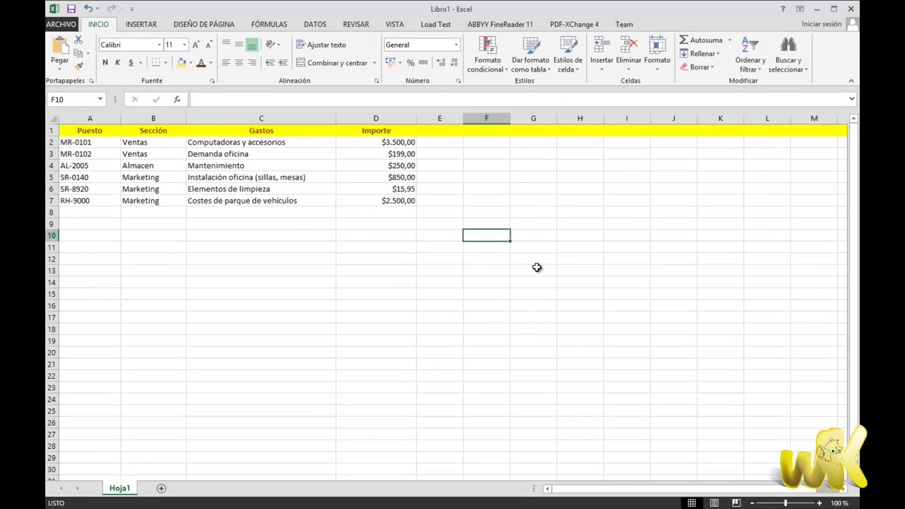
- Collapse the ribbon, peek at the INSERTAR commands, and pin the ribbon with Ctrl+F1
double_click(101, 28)
left_click(141, 32)
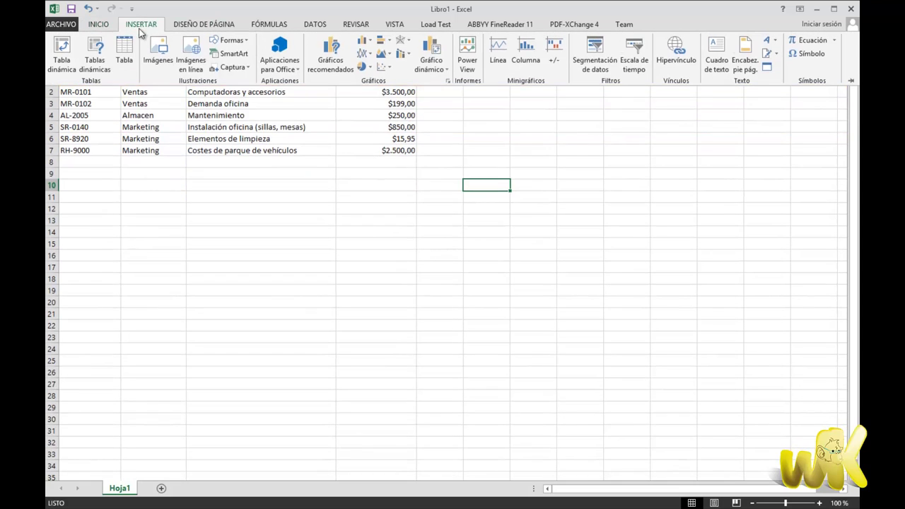
left_click(528, 236)
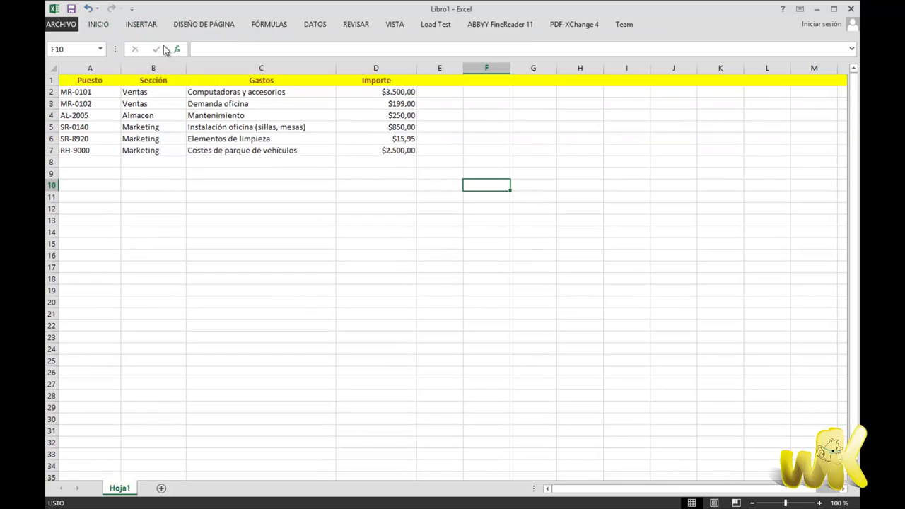
left_click(141, 29)
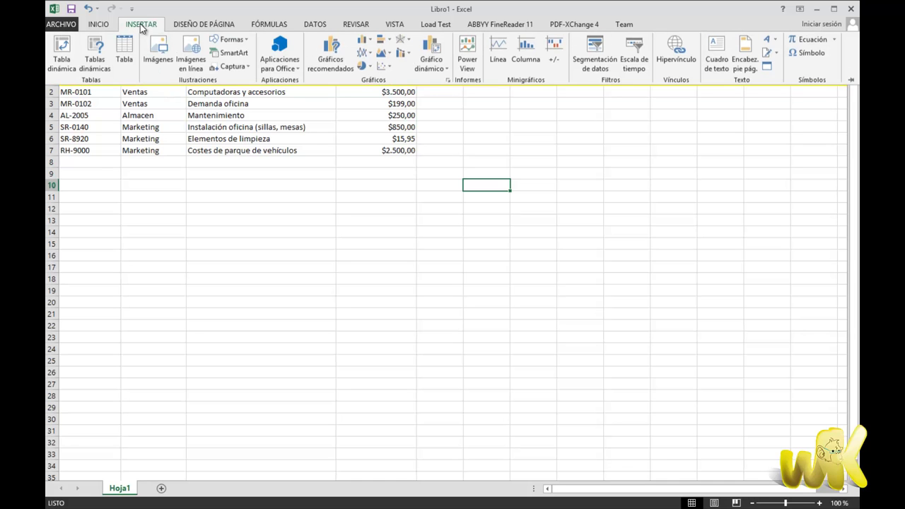
key("ctrl+F1")
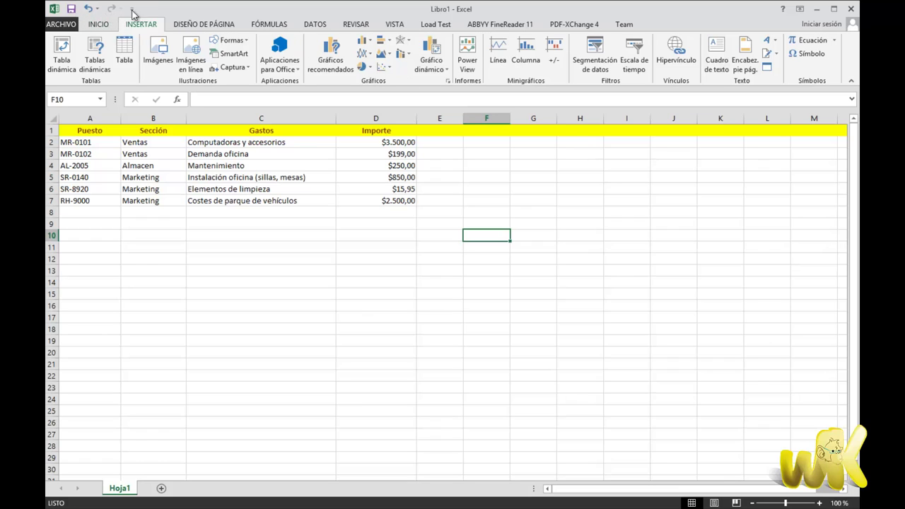
- Add Nuevo to the Quick Access Toolbar and use it to open, then close, blank Libro2
left_click(132, 10)
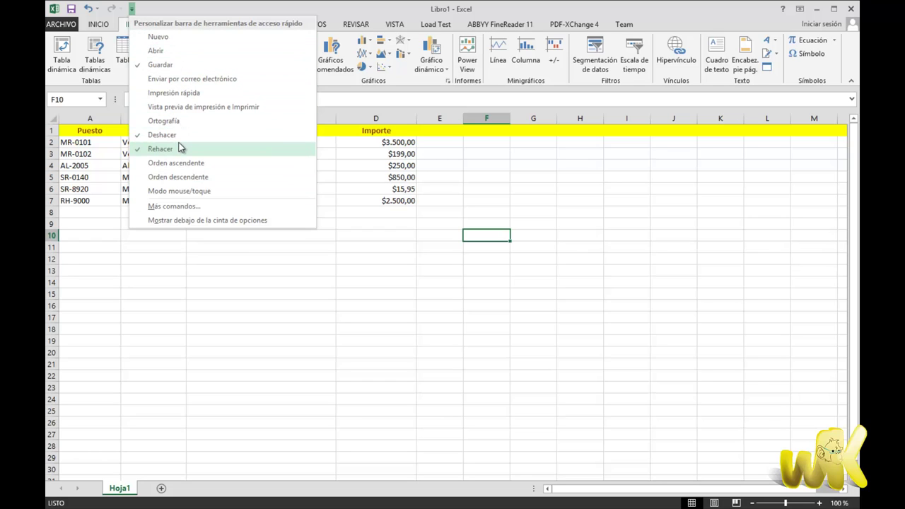
left_click(159, 36)
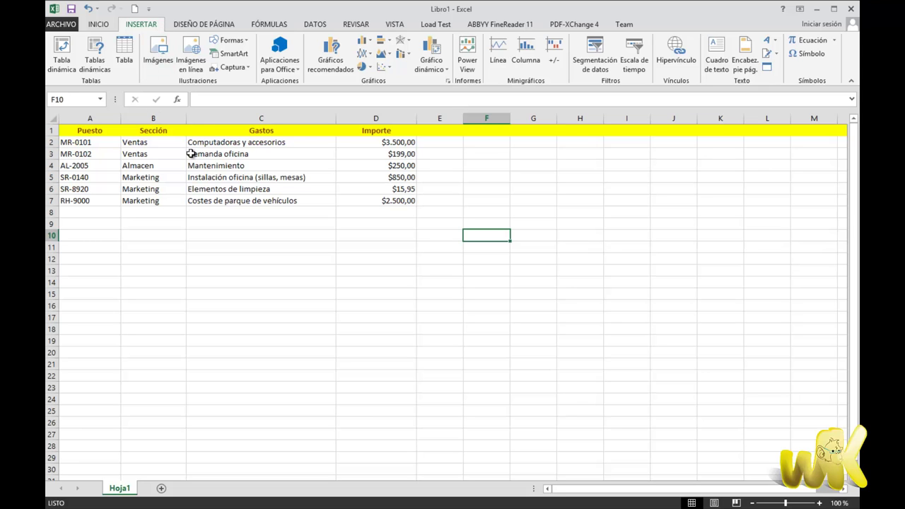
left_click(132, 9)
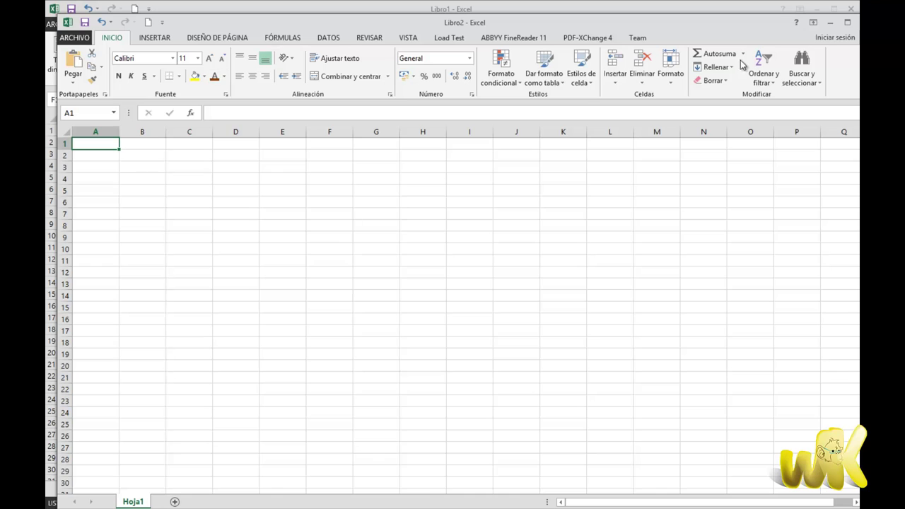
left_click_drag(683, 26, 672, 26)
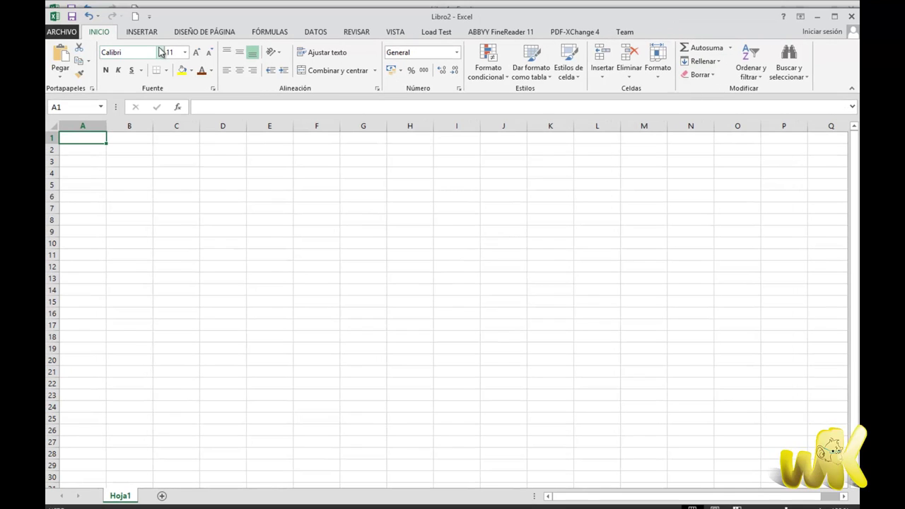
left_click(851, 15)
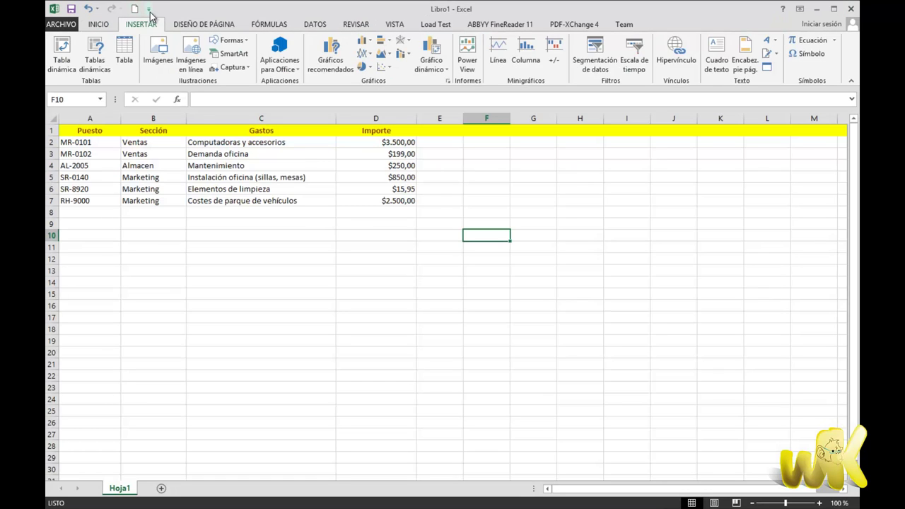
- Remove Nuevo from the Quick Access Toolbar and reopen its customization list
left_click(150, 14)
left_click(156, 34)
left_click(130, 10)
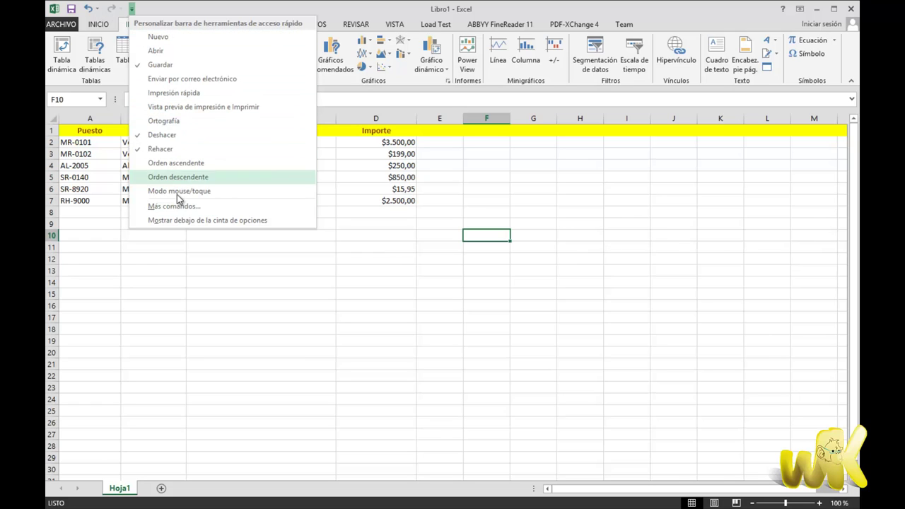
- In More Commands, add Calcular ahora to the Quick Access Toolbar commands
left_click(160, 207)
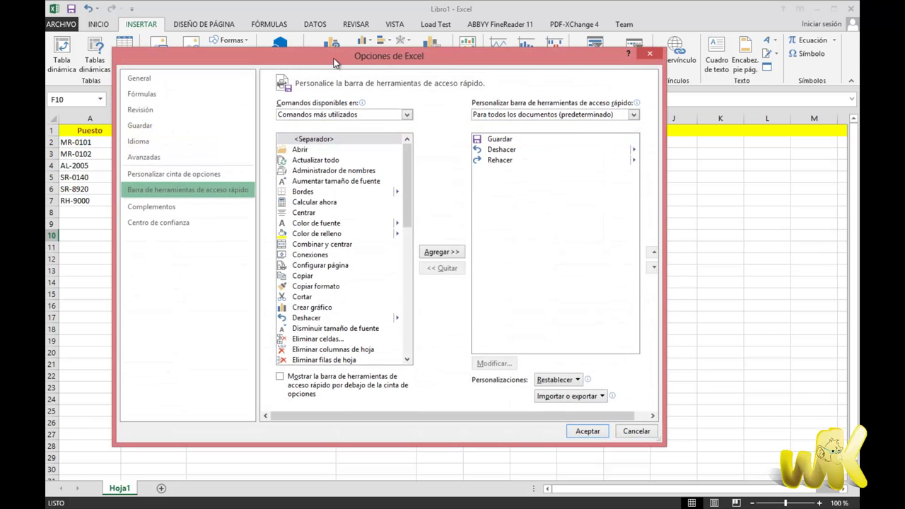
left_click_drag(336, 63, 357, 44)
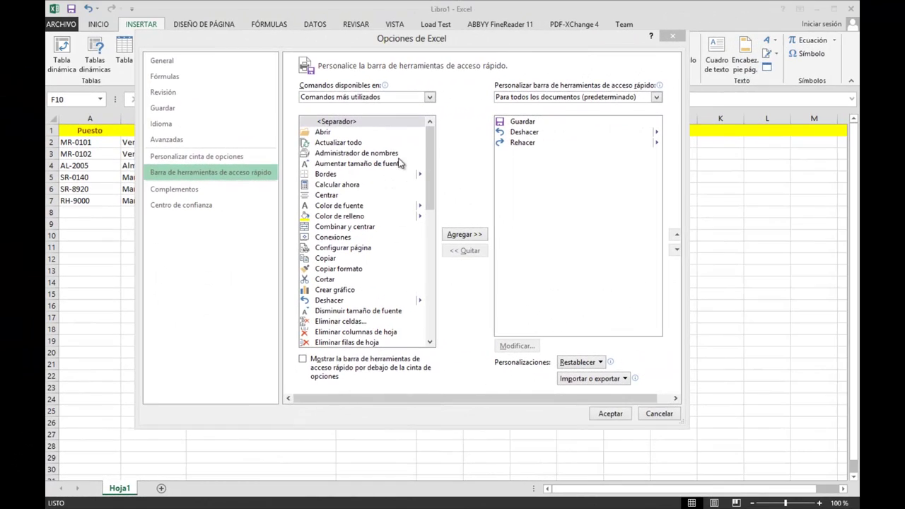
left_click(340, 184)
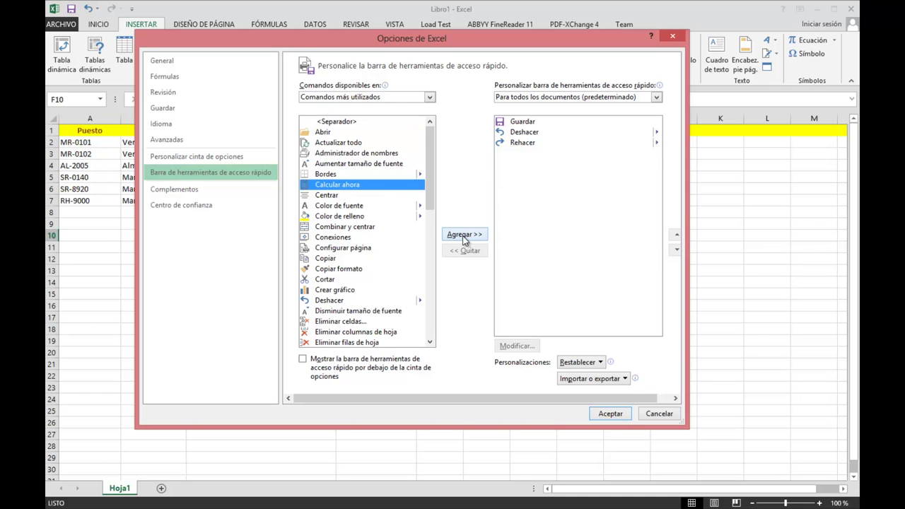
left_click(465, 236)
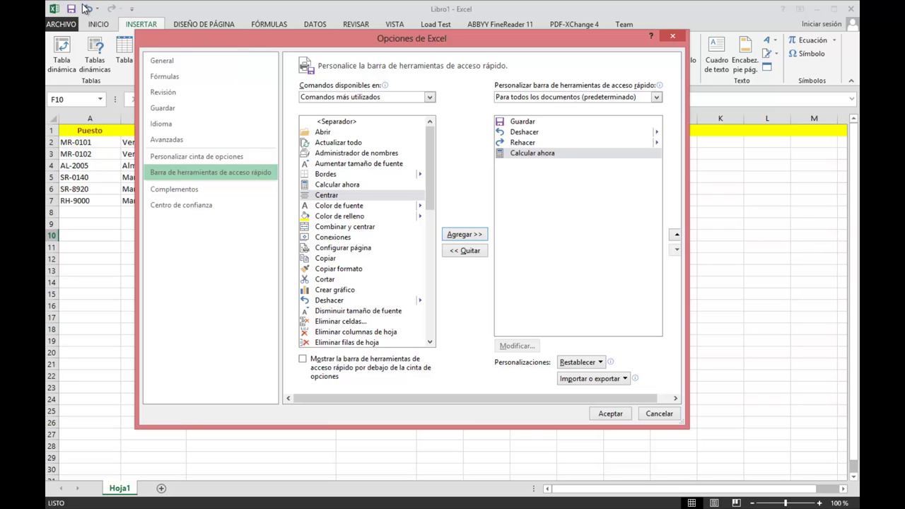
- Move Calcular ahora to the top and bottom of the list, then remove and re-add it
left_click(675, 238)
left_click(675, 238)
left_click(674, 238)
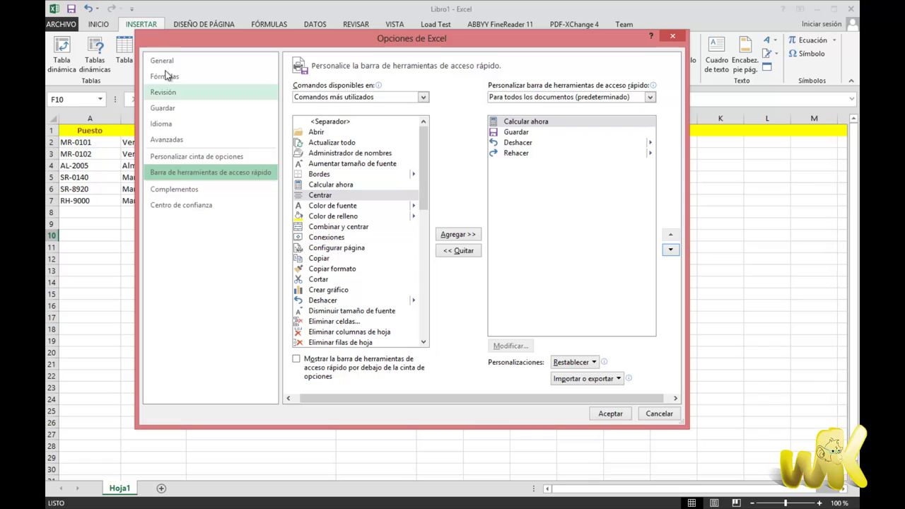
left_click(673, 253)
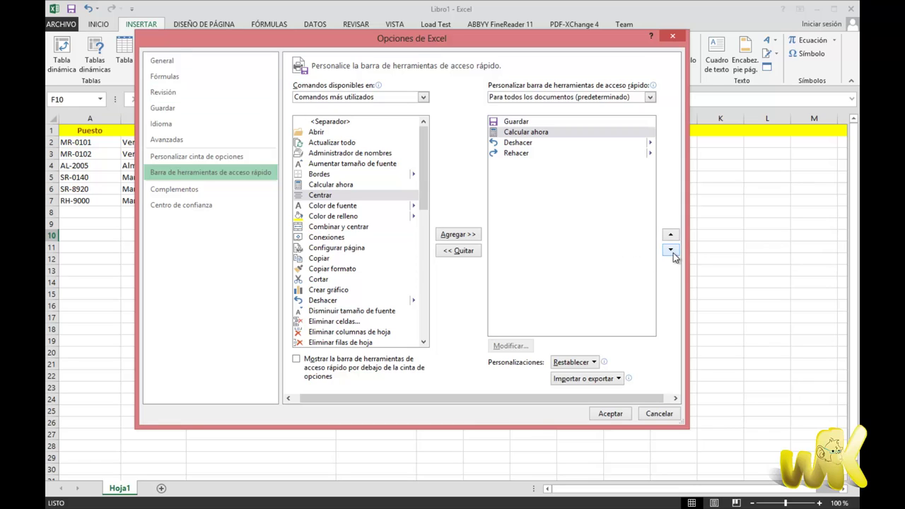
left_click(673, 252)
left_click(673, 252)
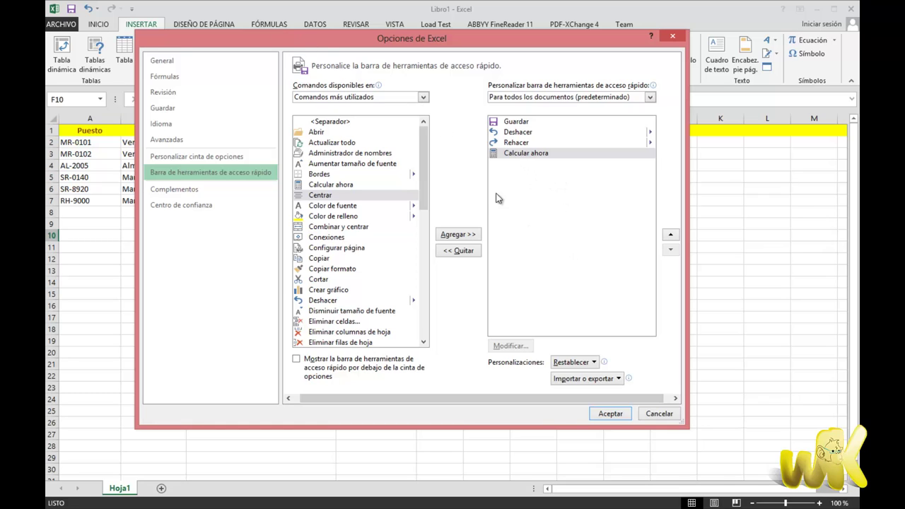
left_click(463, 251)
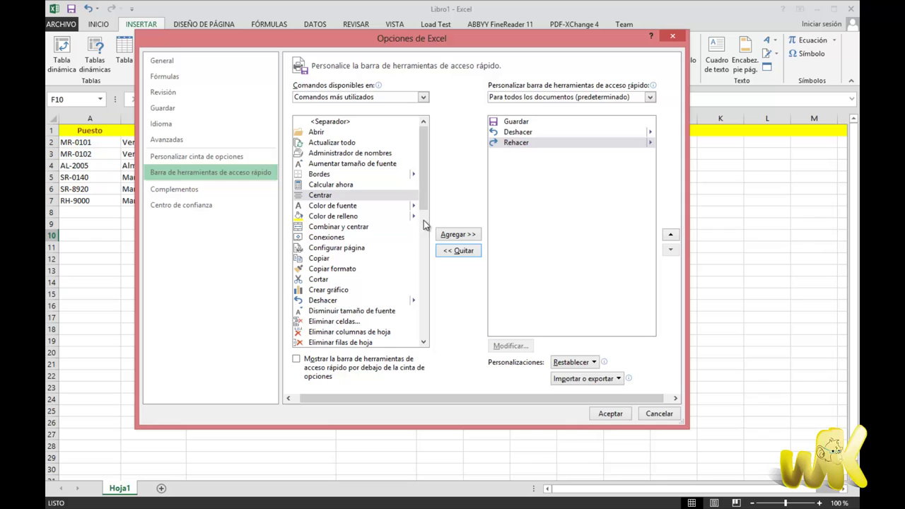
left_click(341, 186)
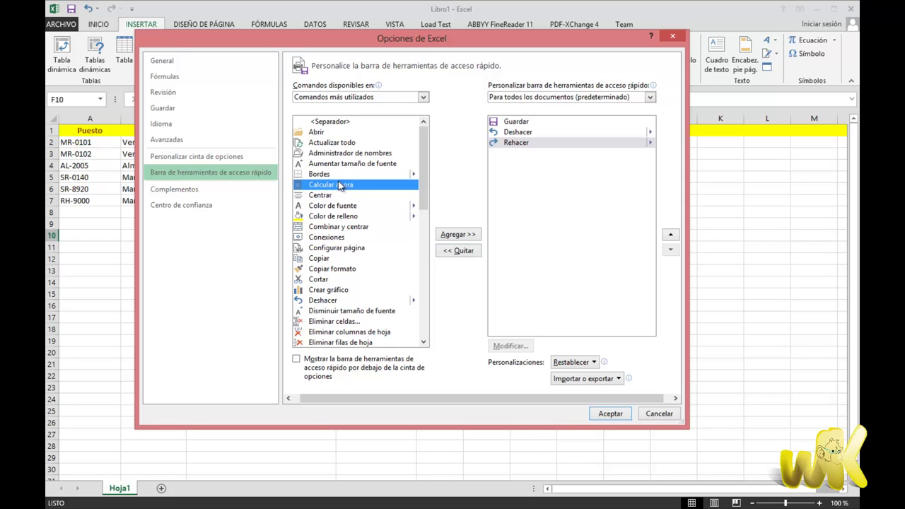
left_click(459, 236)
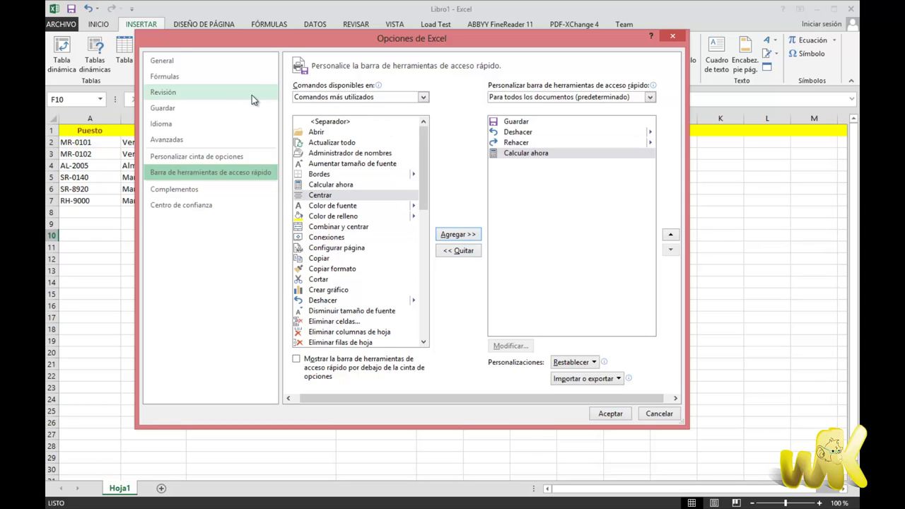
- Browse the command lists and show the Pestaña Inicio category
mouse_move(422, 152)
left_mouse_down()
mouse_move(420, 281)
mouse_move(422, 205)
left_mouse_up()
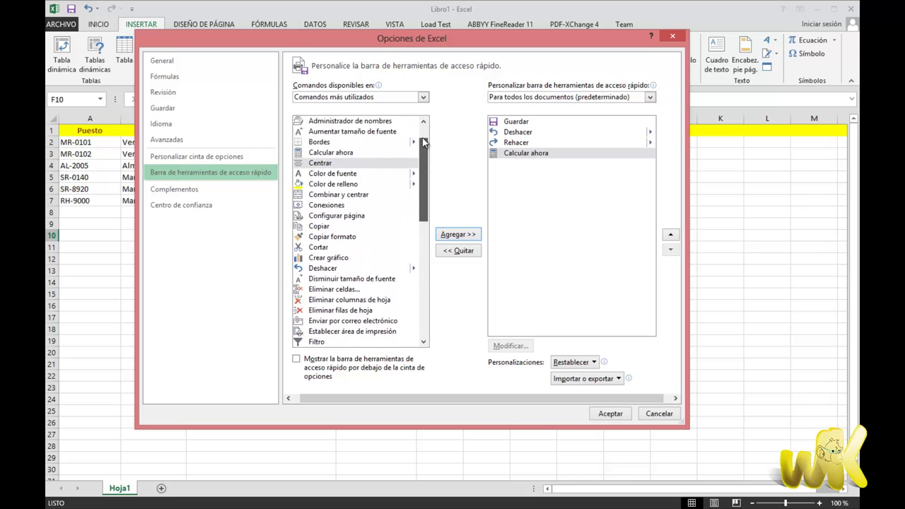
scroll(421, 213, "down", 3)
scroll(420, 209, "up", 5)
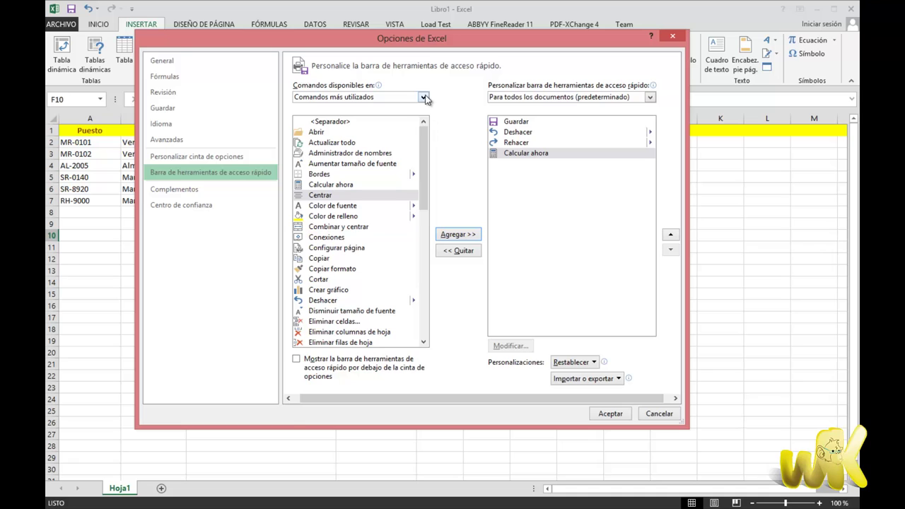
left_click(422, 96)
scroll(369, 300, "down", 3)
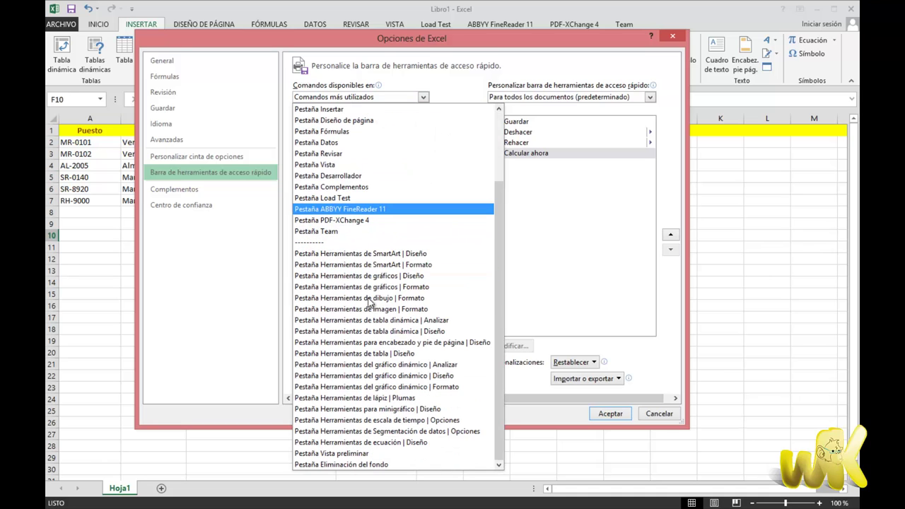
left_click(423, 98)
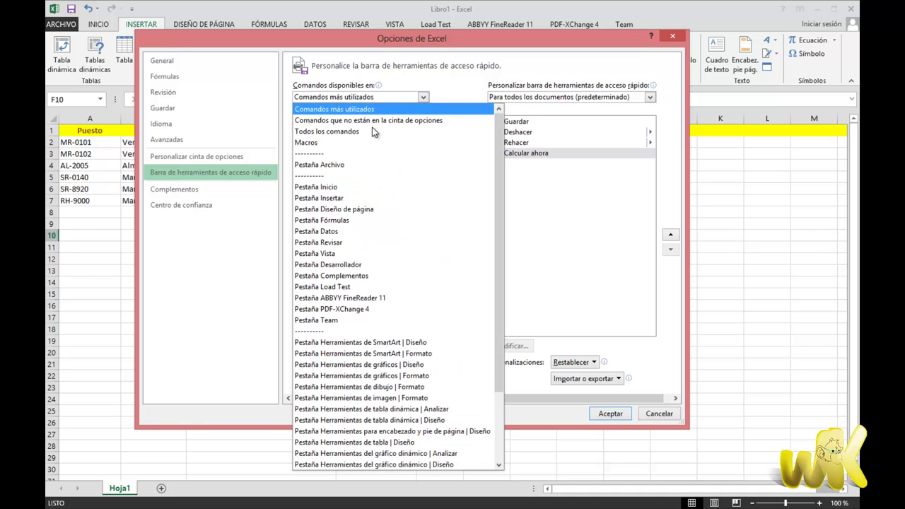
left_click(423, 99)
left_click(335, 187)
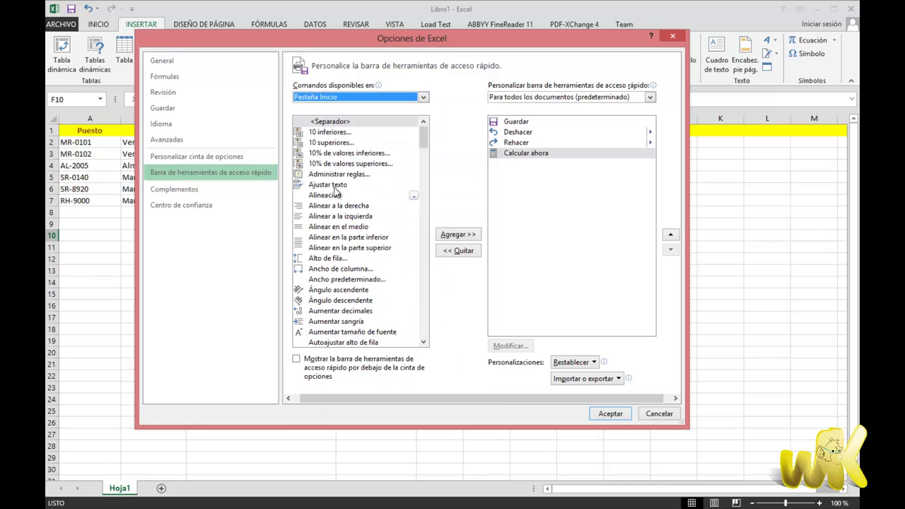
- View the Pestaña Fórmulas commands, return to the most-used commands category, and confirm with Aceptar
left_click(422, 98)
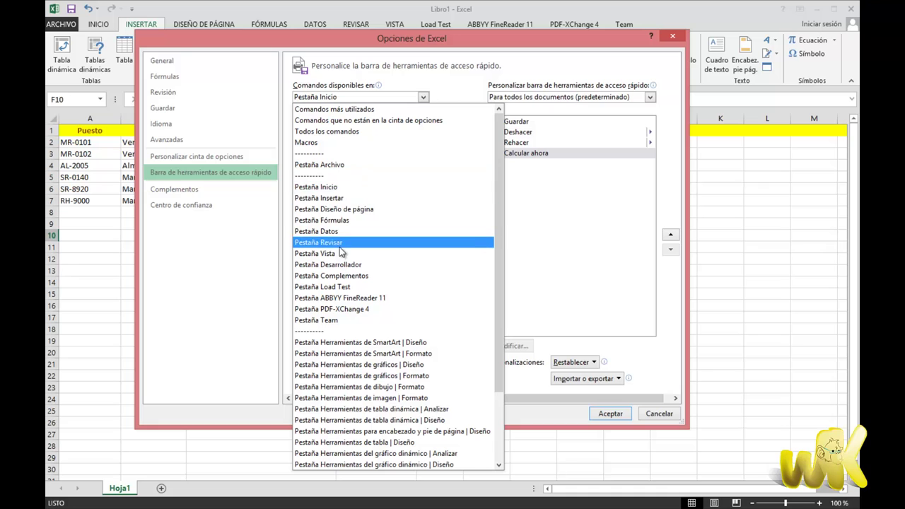
left_click(349, 221)
scroll(355, 203, "down", 2)
scroll(355, 203, "down", 2)
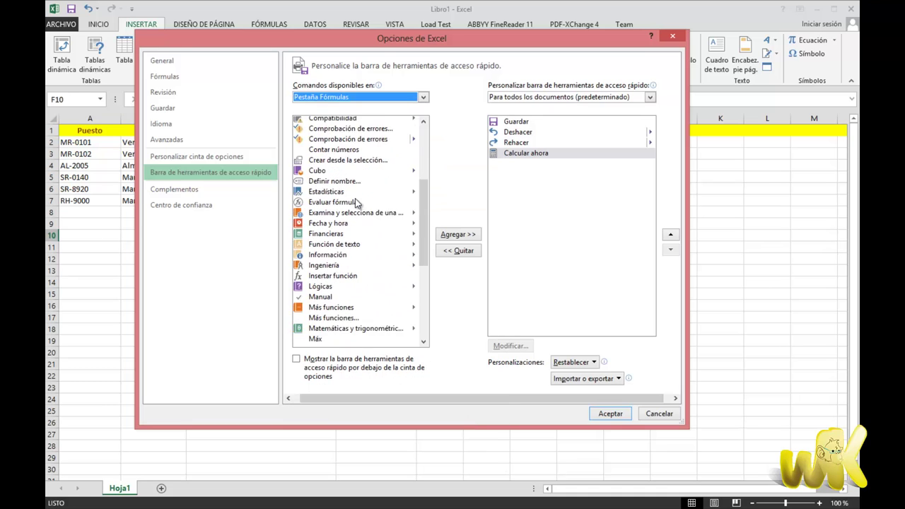
scroll(355, 203, "up", 1)
scroll(352, 220, "down", 2)
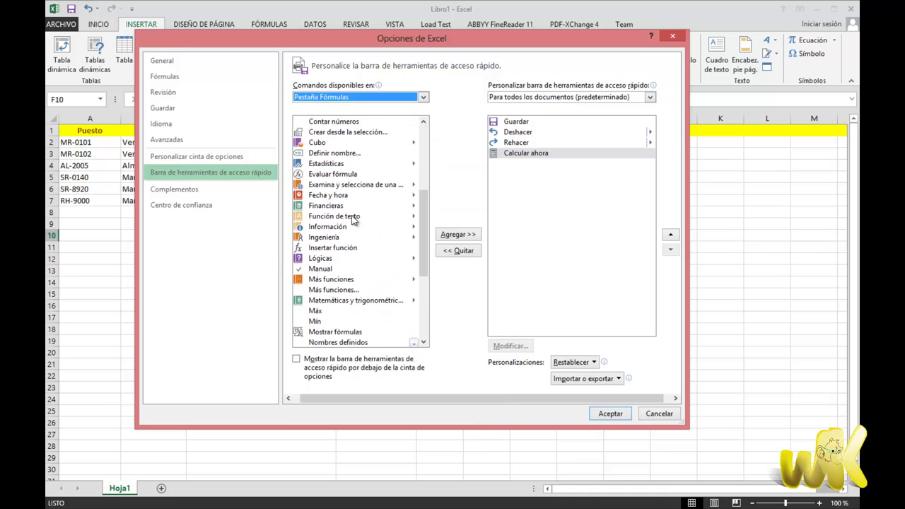
scroll(352, 221, "up", 2)
scroll(359, 204, "down", 4)
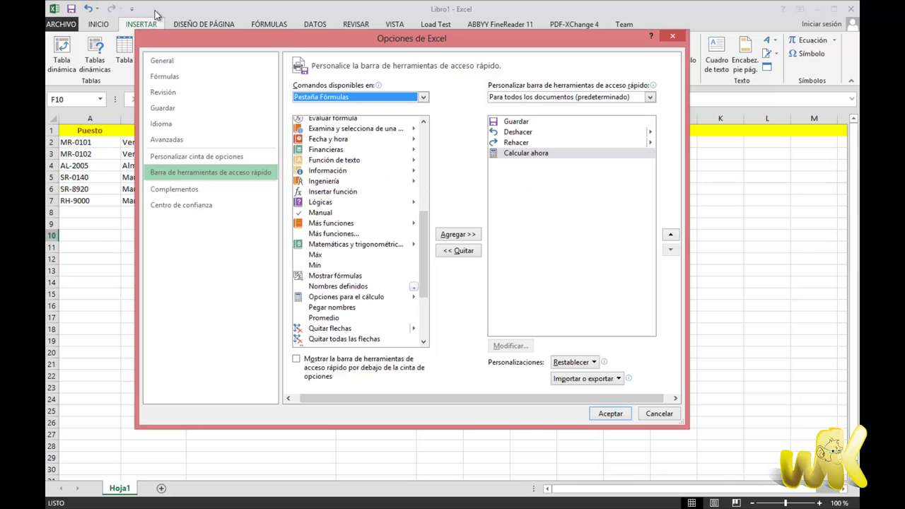
left_click(422, 98)
left_click(352, 109)
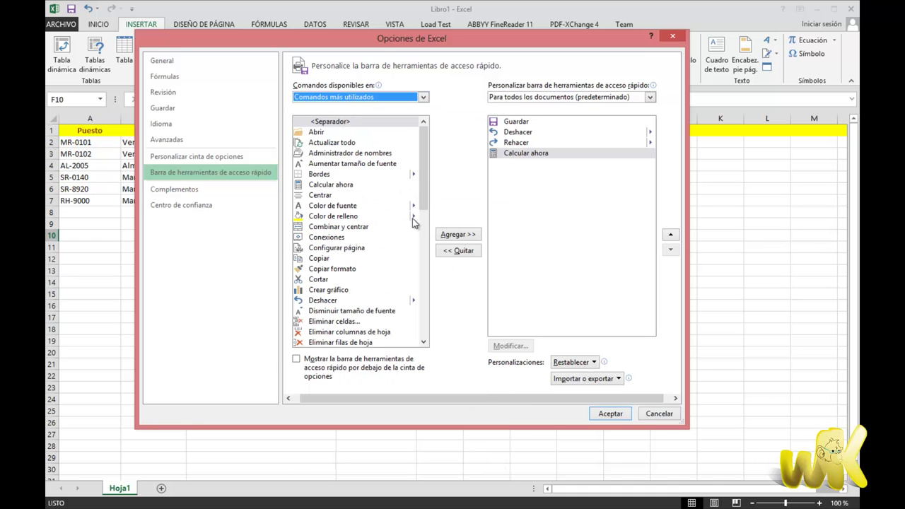
left_click(608, 413)
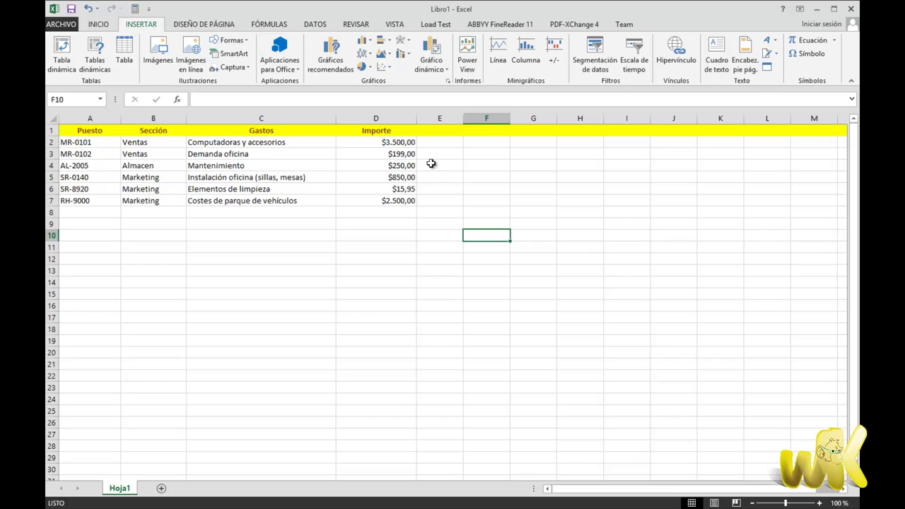
- Remove Calcular ahora from the Quick Access Toolbar in Excel Options and confirm with Aceptar
left_click(149, 9)
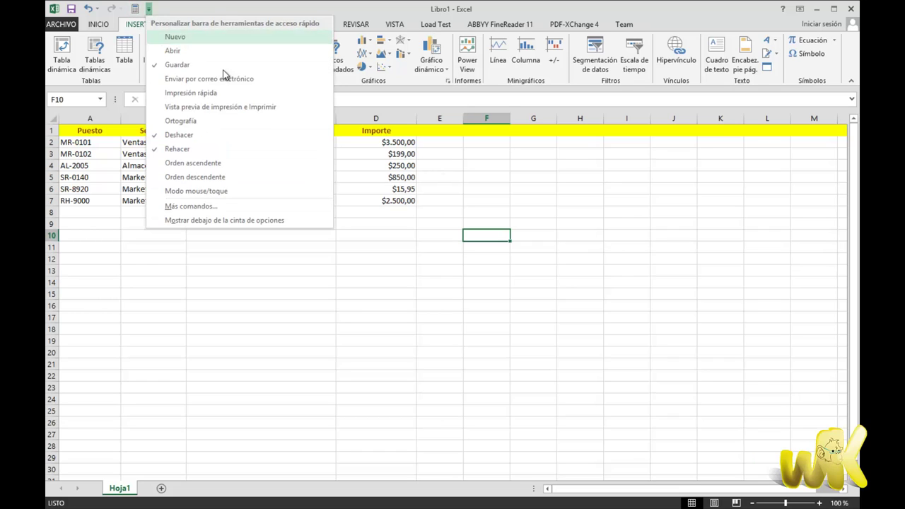
left_click(189, 206)
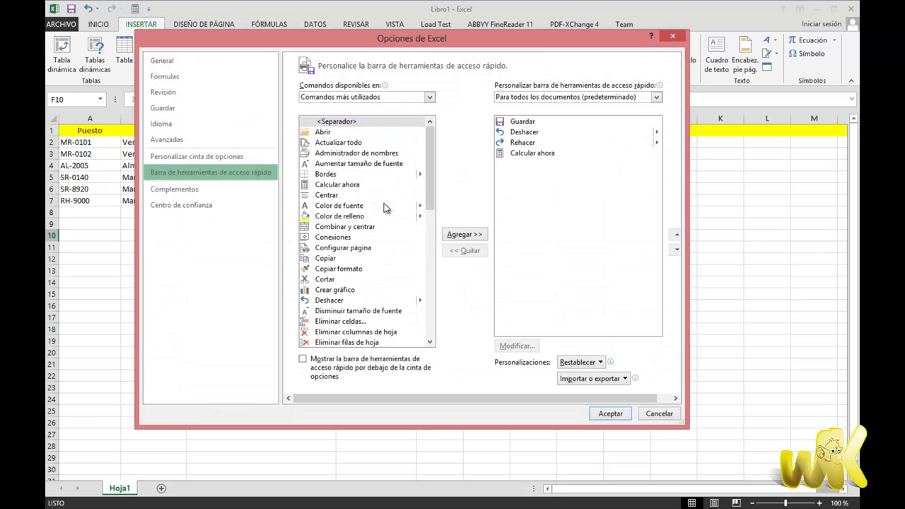
left_click(523, 156)
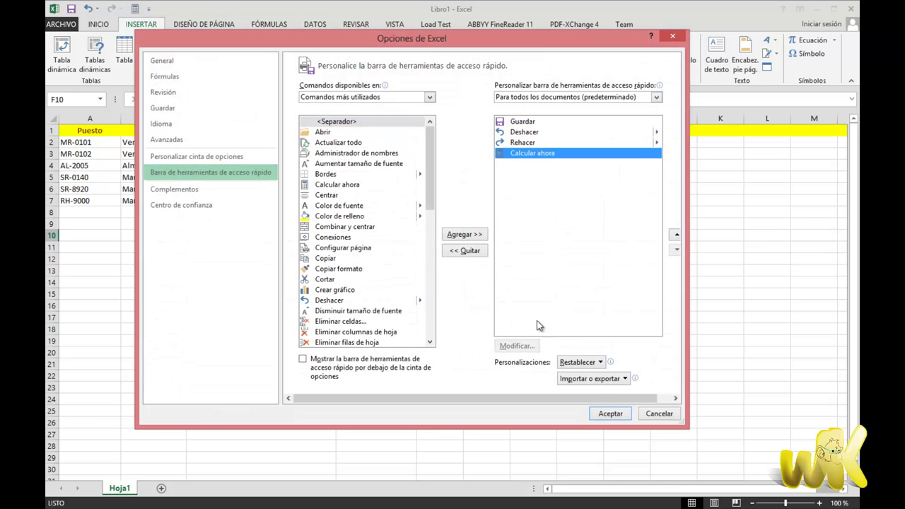
left_click(461, 252)
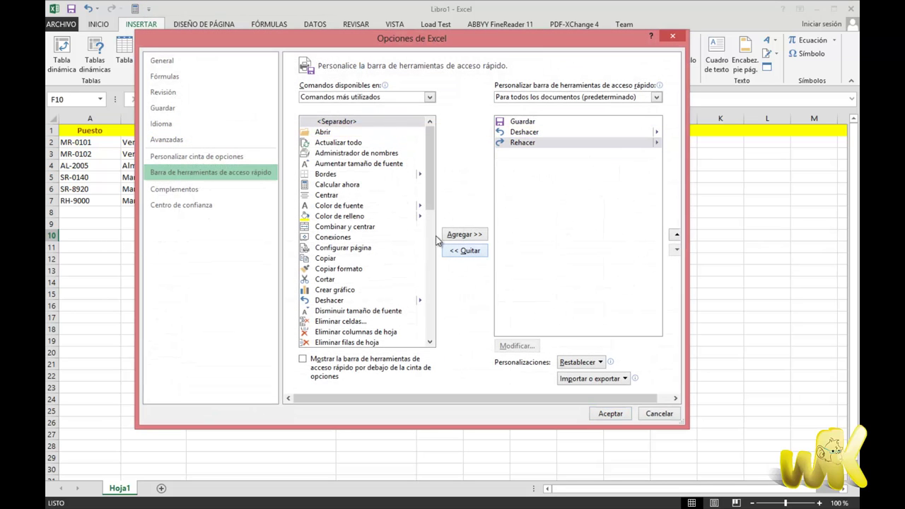
left_click(606, 413)
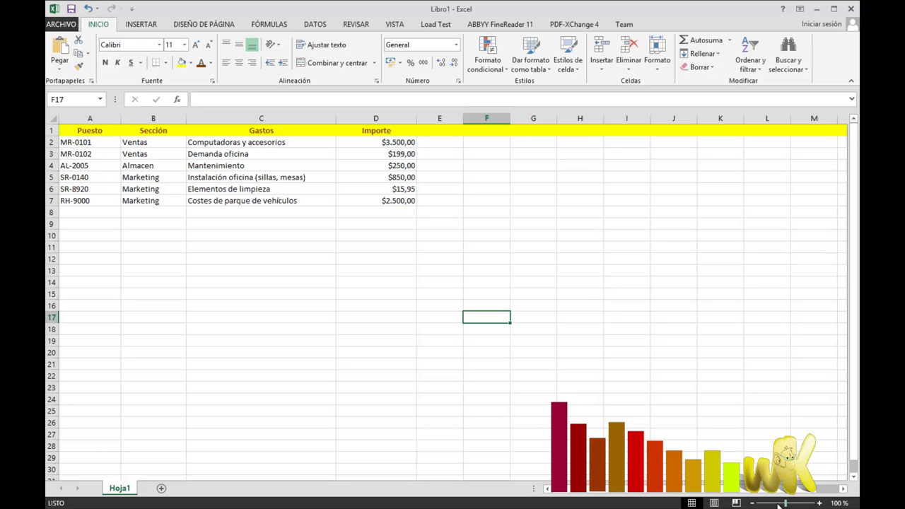
left_click_drag(780, 505, 800, 503)
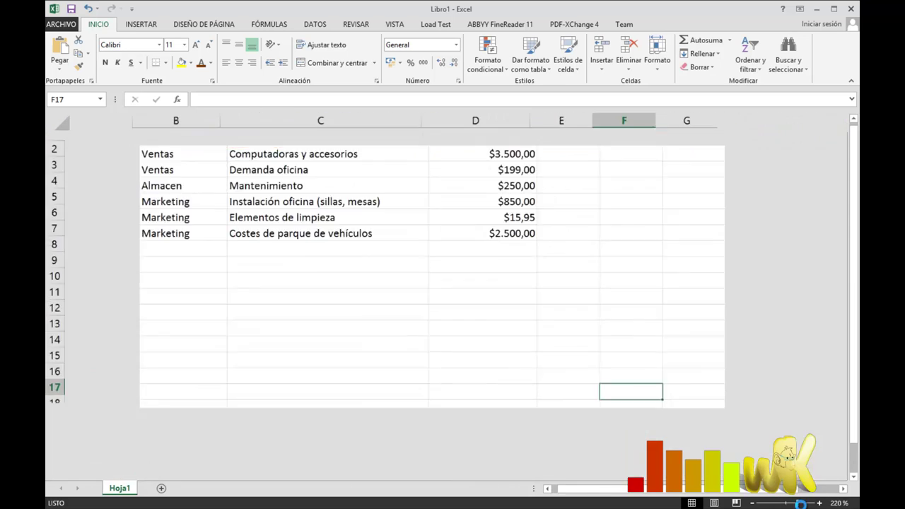
left_click_drag(800, 502, 785, 503)
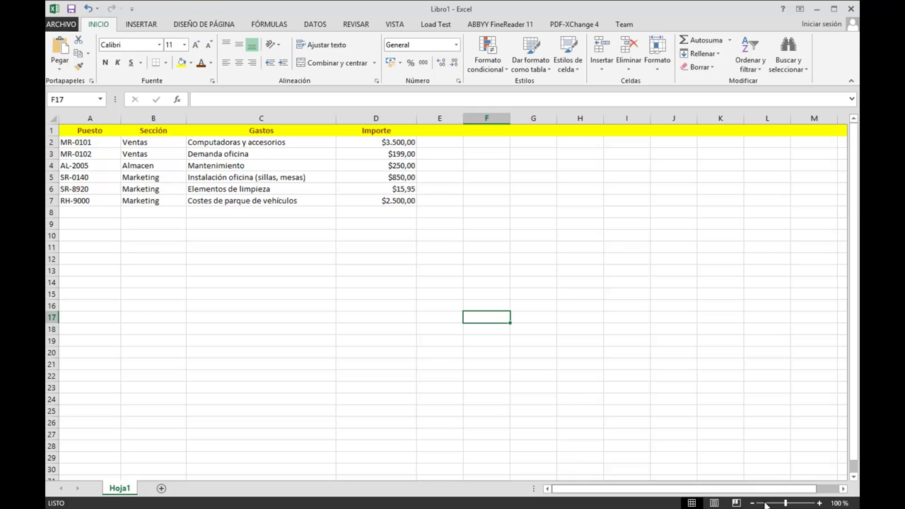
left_click(820, 502)
left_click(754, 503)
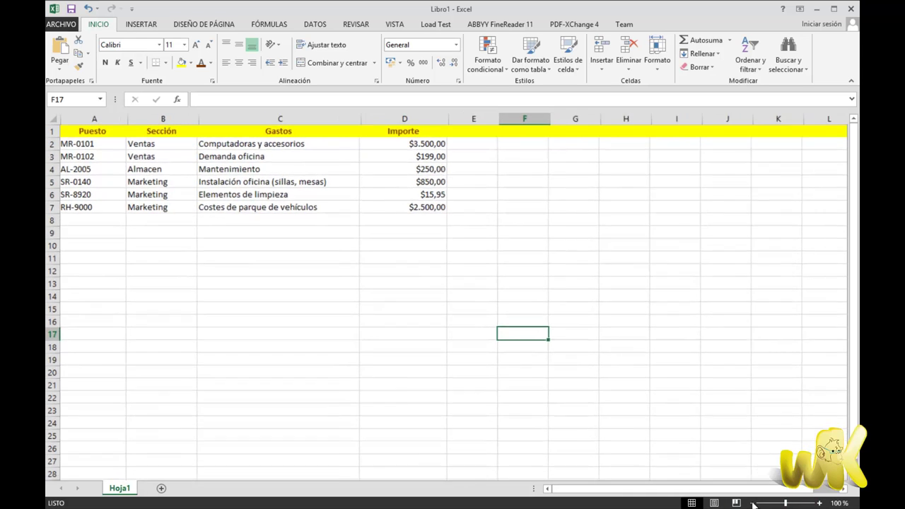
left_click(838, 503)
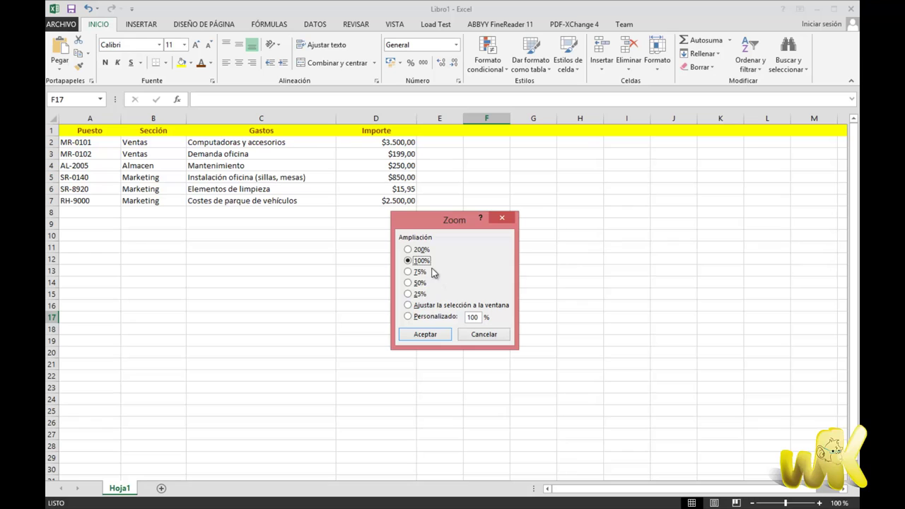
left_click(409, 251)
left_click(443, 334)
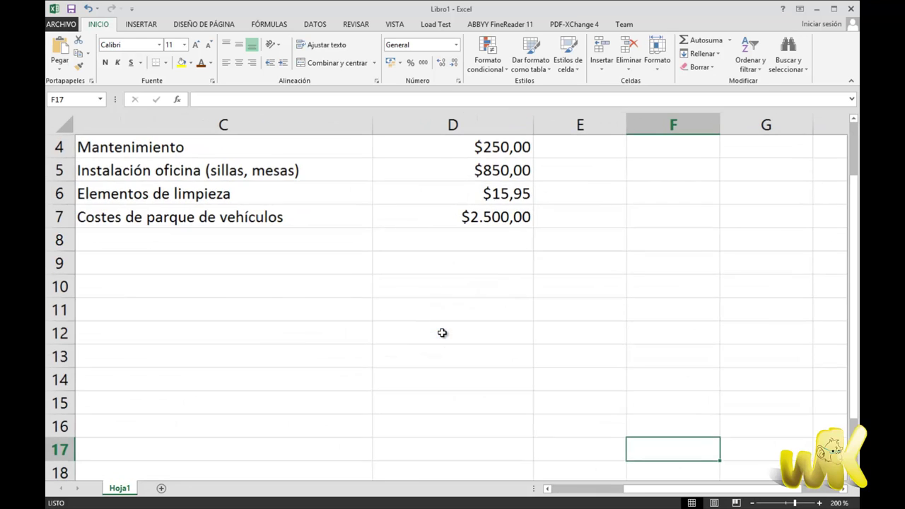
left_click(839, 502)
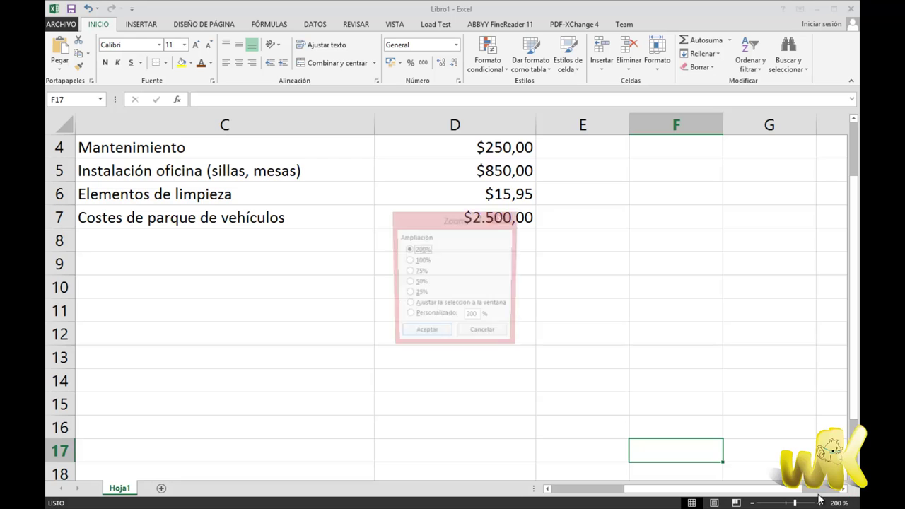
left_click(410, 272)
left_click(425, 335)
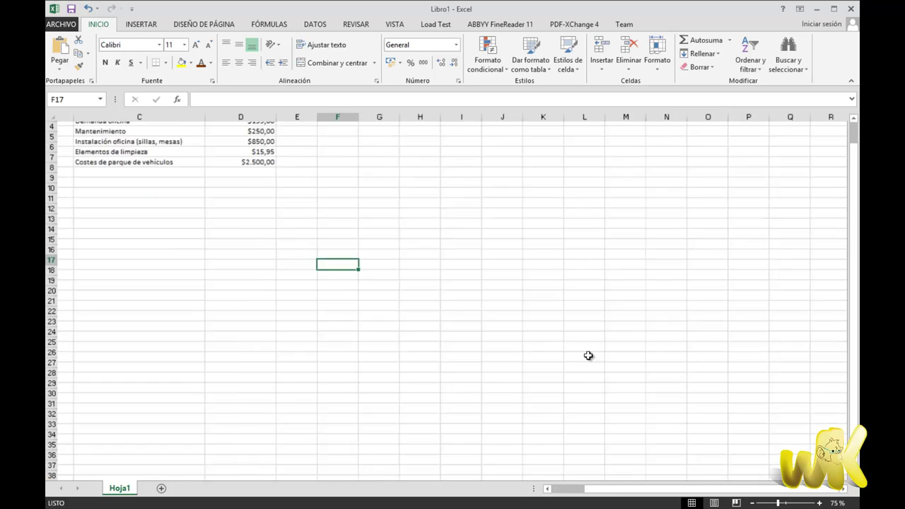
left_click(838, 503)
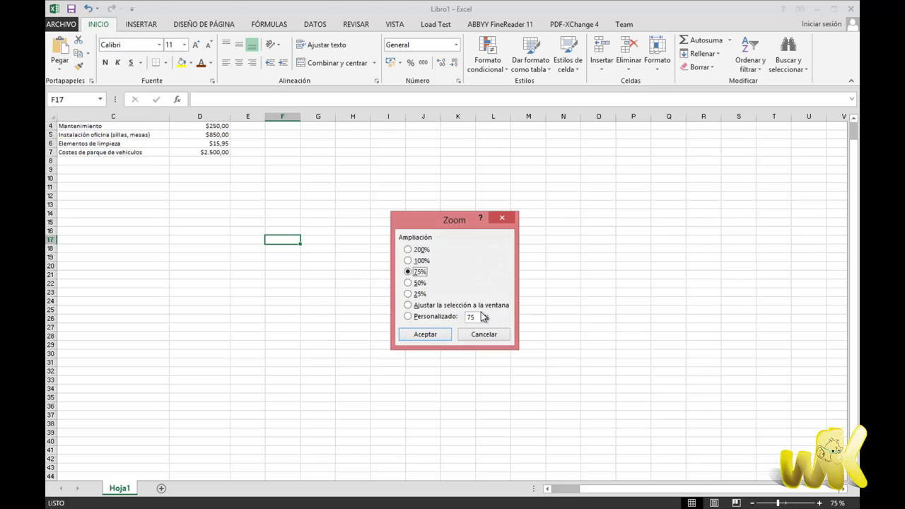
left_click(408, 260)
left_click(425, 333)
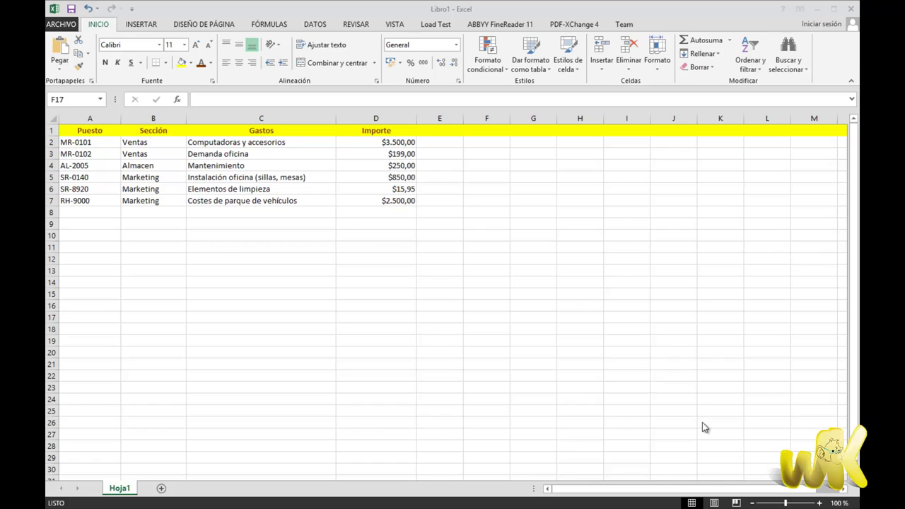
- Switch the sheet to Page Layout view and scroll through the page
left_click(692, 504)
left_click(680, 477)
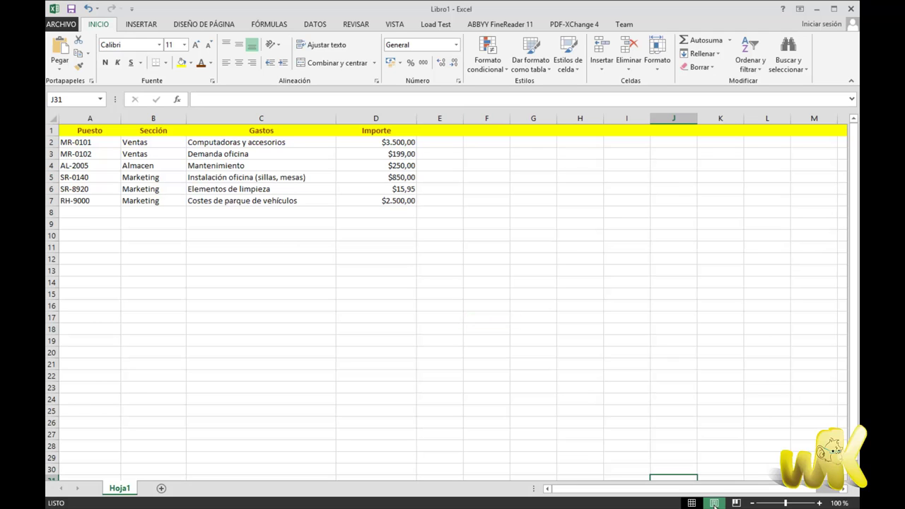
left_click(714, 503)
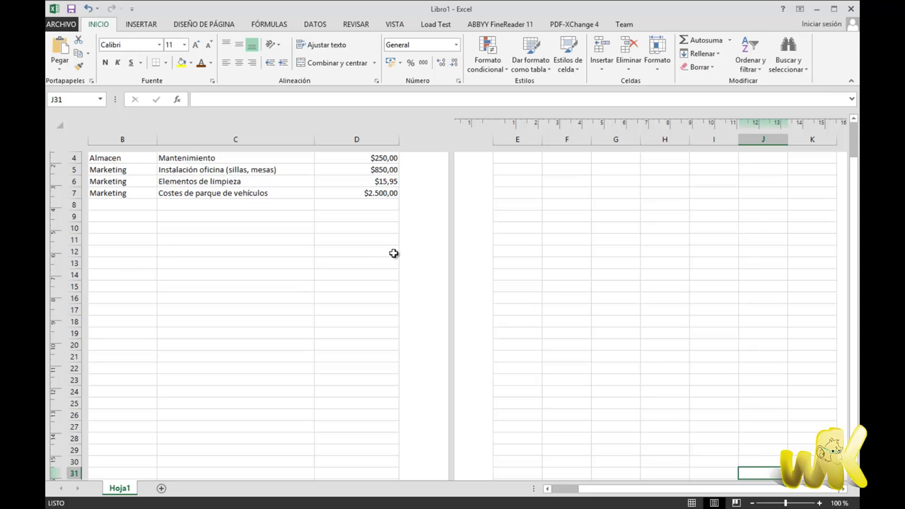
scroll(393, 252, "down", 5)
scroll(394, 252, "up", 8)
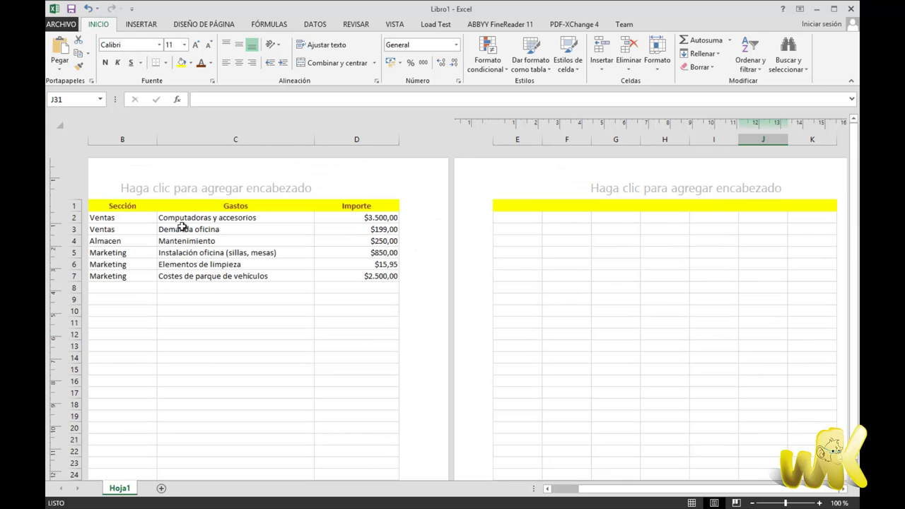
scroll(89, 209, "down", 3)
scroll(89, 298, "down", 6)
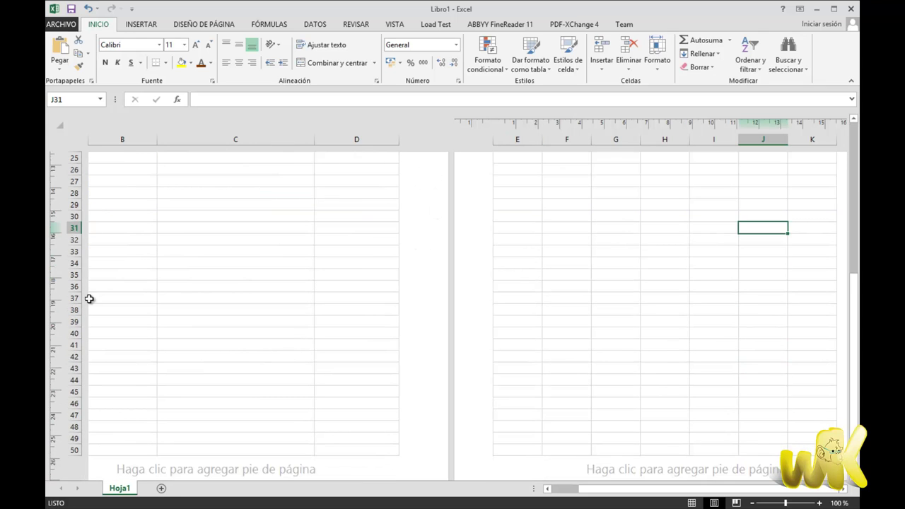
scroll(89, 298, "down", 2)
scroll(89, 298, "up", 2)
scroll(165, 403, "up", 5)
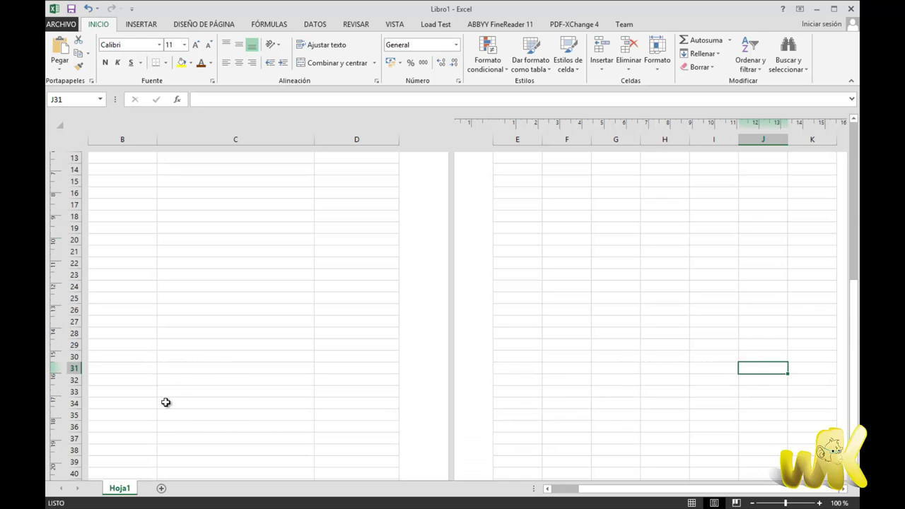
scroll(172, 389, "up", 5)
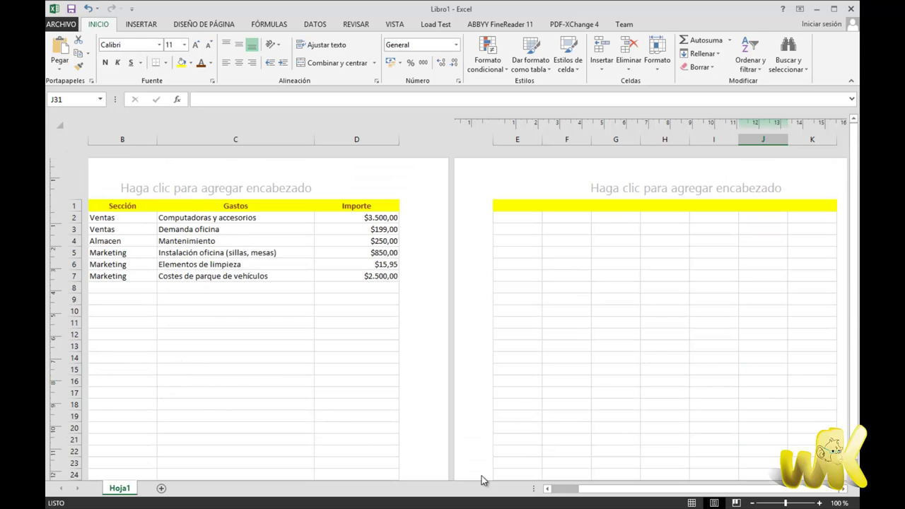
- Switch to Page Break Preview, showing the expense table as page 1
left_click_drag(602, 489, 559, 488)
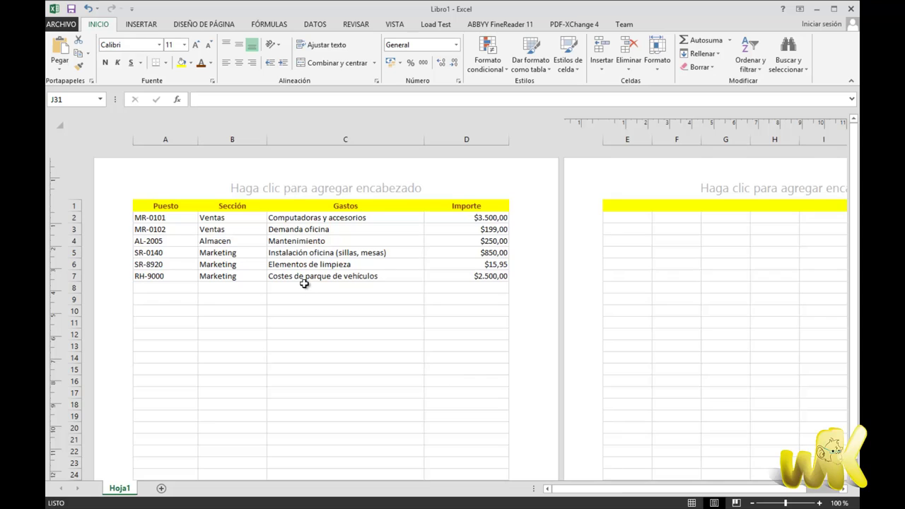
scroll(302, 281, "down", 5)
scroll(302, 283, "up", 5)
left_click(738, 502)
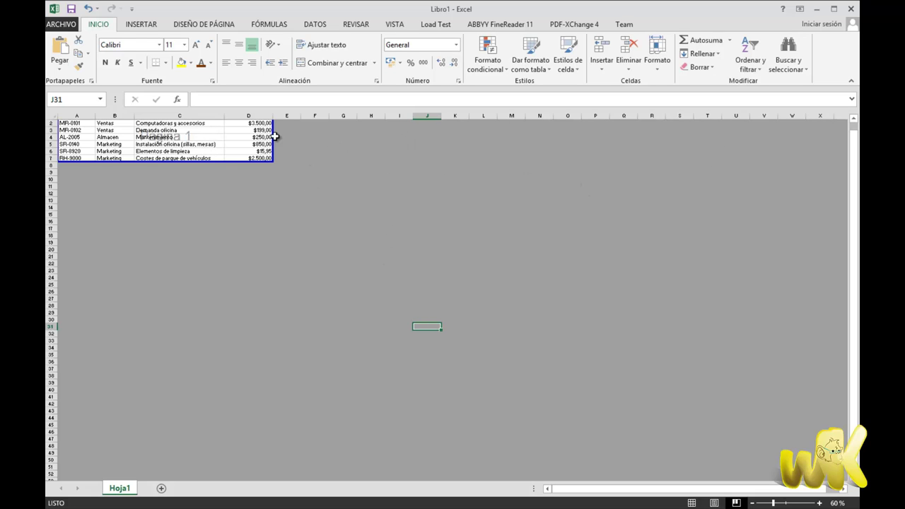
left_click_drag(276, 137, 220, 138)
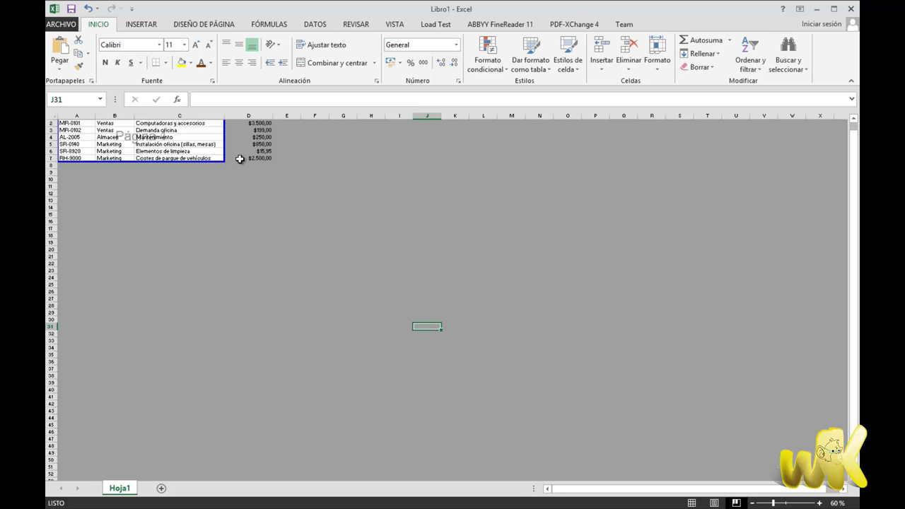
left_click_drag(223, 135, 275, 137)
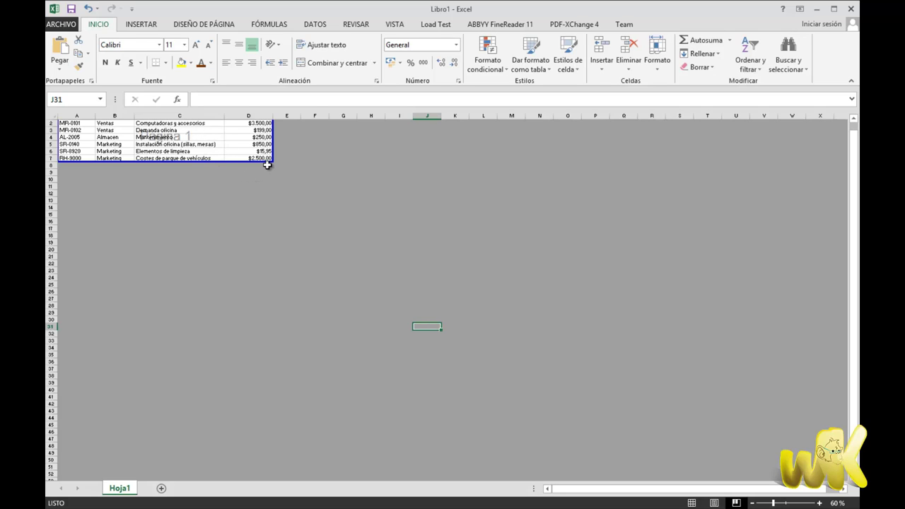
scroll(267, 164, "up", 1)
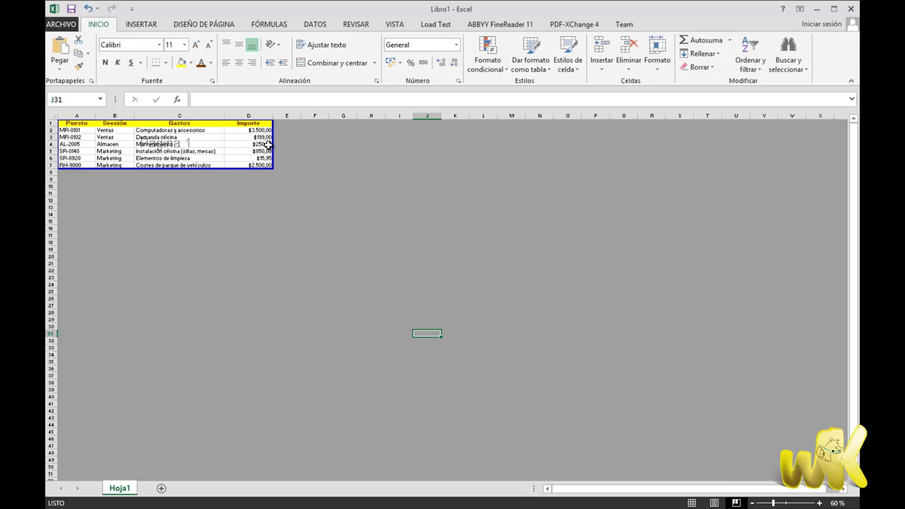
- Shrink the printed page in Page Break Preview so column D falls outside, then view Normal
left_click(691, 503)
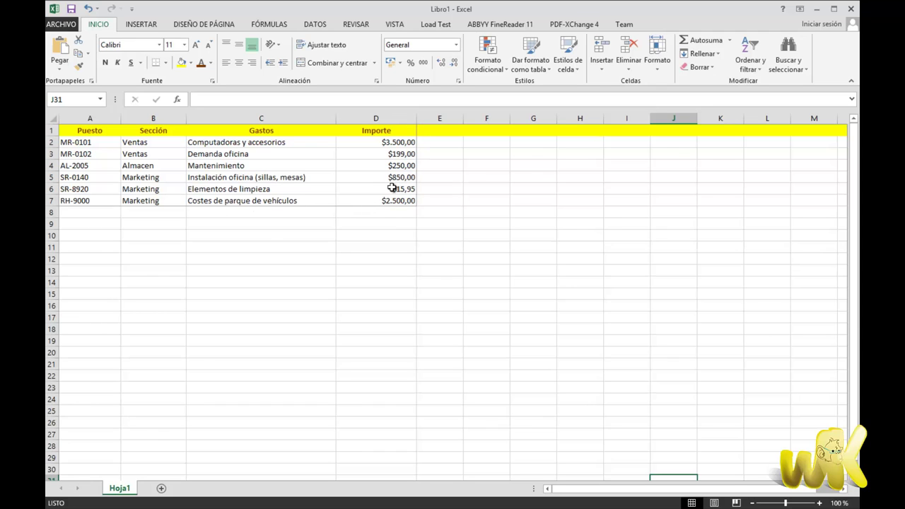
left_click(736, 503)
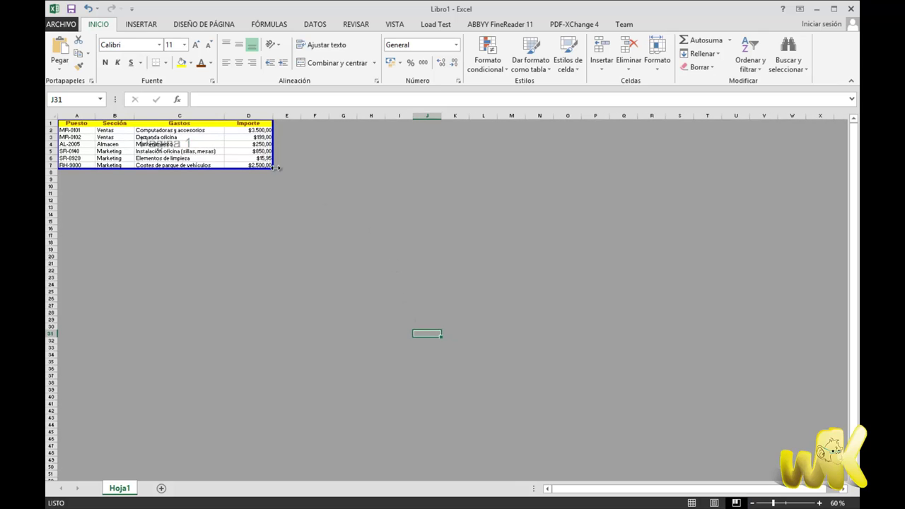
left_click_drag(272, 146, 224, 146)
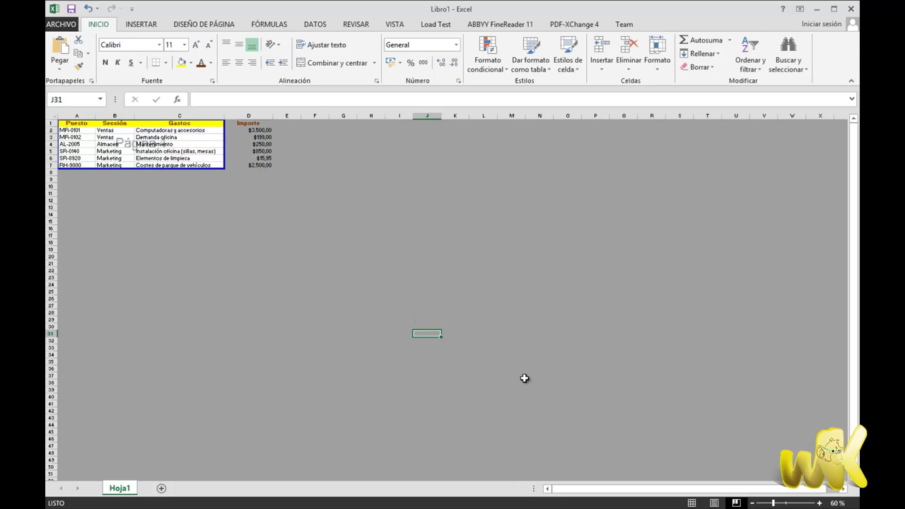
left_click(691, 502)
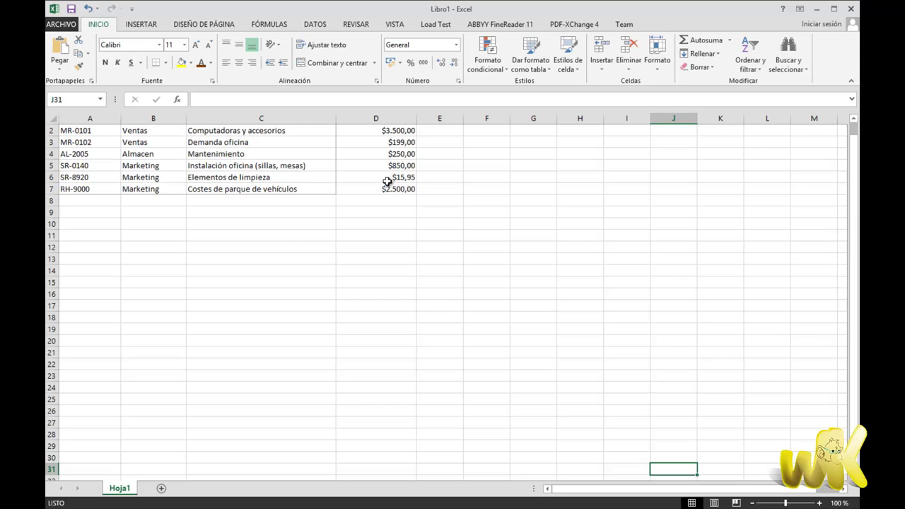
- Widen the printed page to include column D again and return to Normal view
left_click(736, 503)
left_click_drag(223, 138, 273, 138)
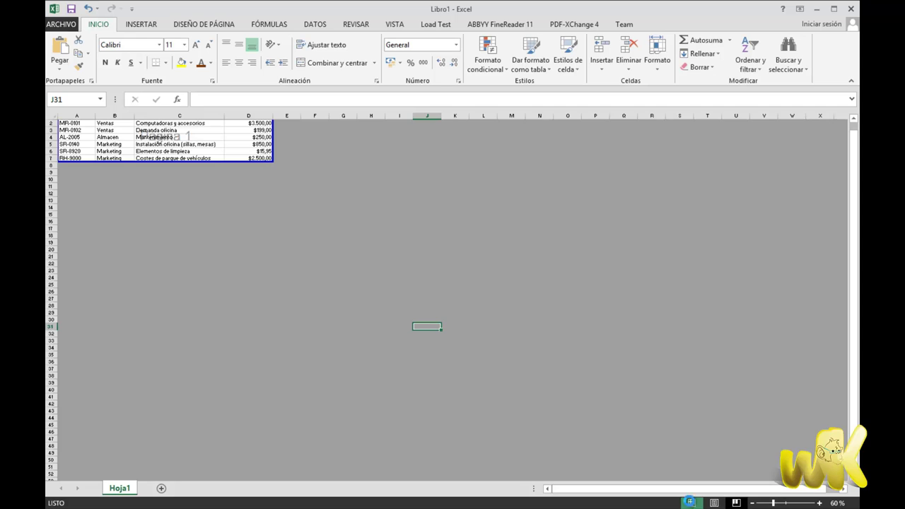
left_click(691, 502)
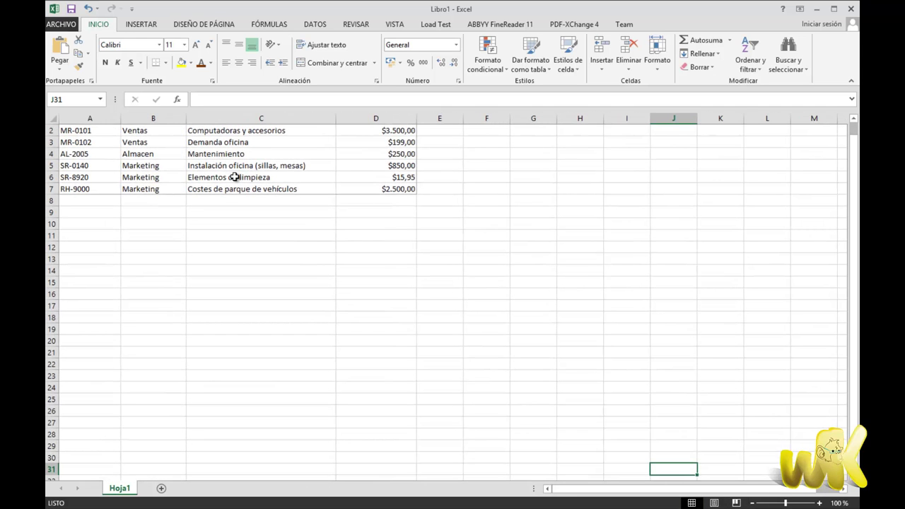